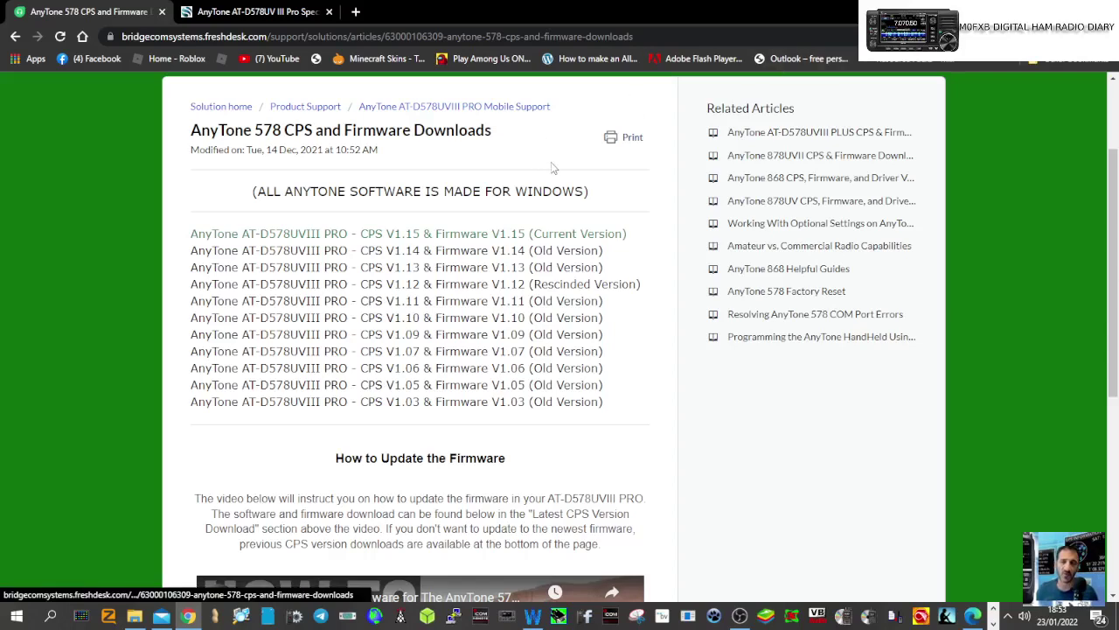
Scroll the AnyTone 578 CPS and Firmware Downloads page showing CPS V1.15.
scroll(549, 167, "up", 2)
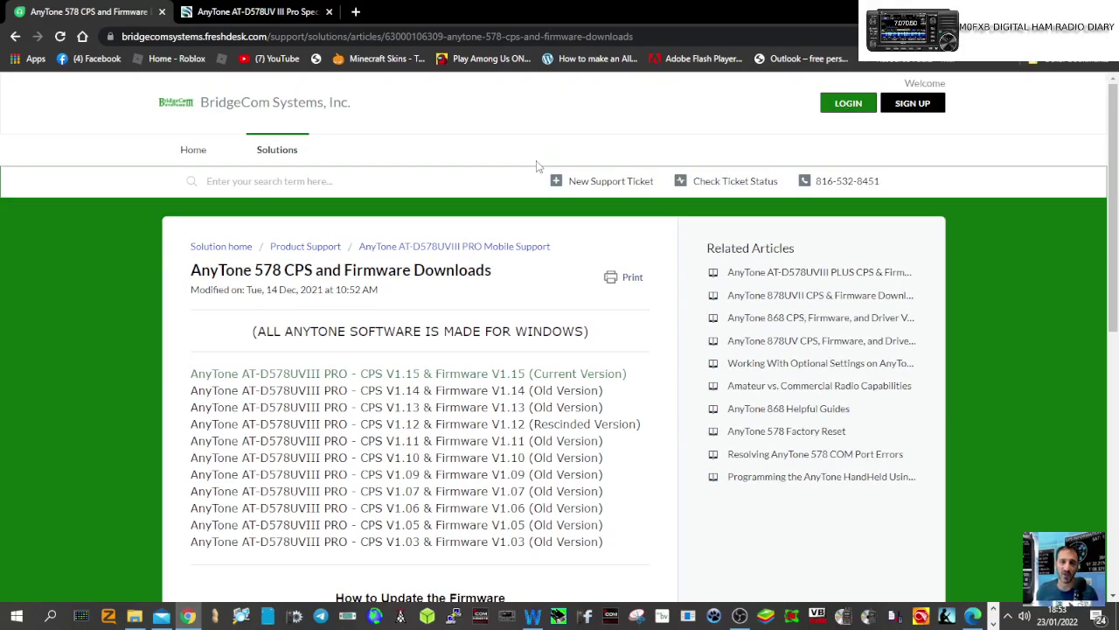
scroll(537, 167, "down", 2)
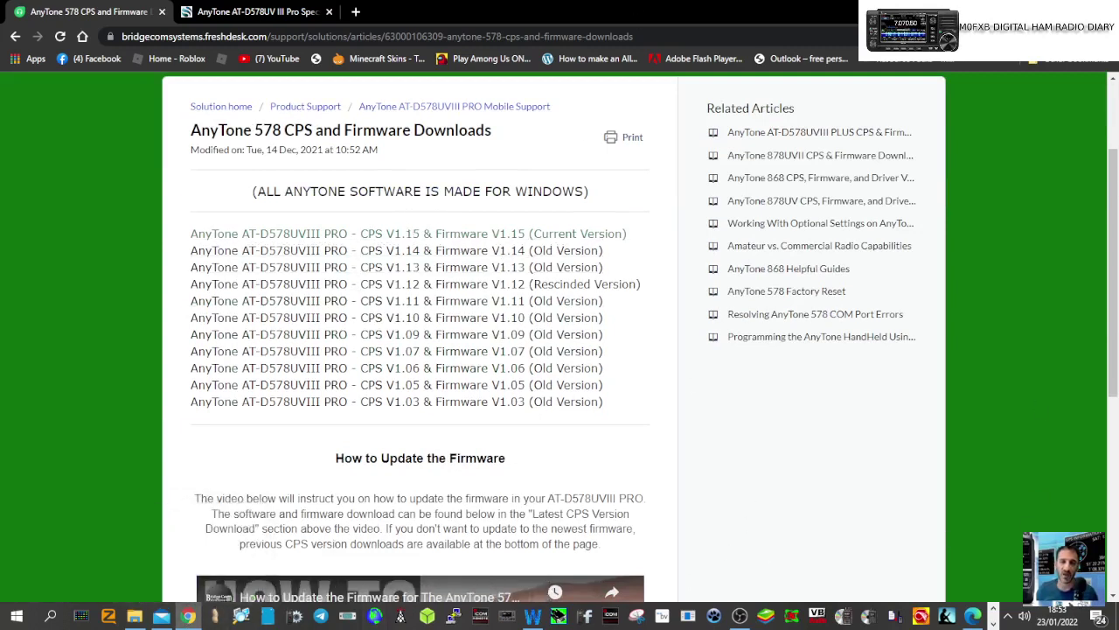
Minimize Chrome and bring the AnyTone D578UV CPS window with its new codeplug forward.
left_click(188, 616)
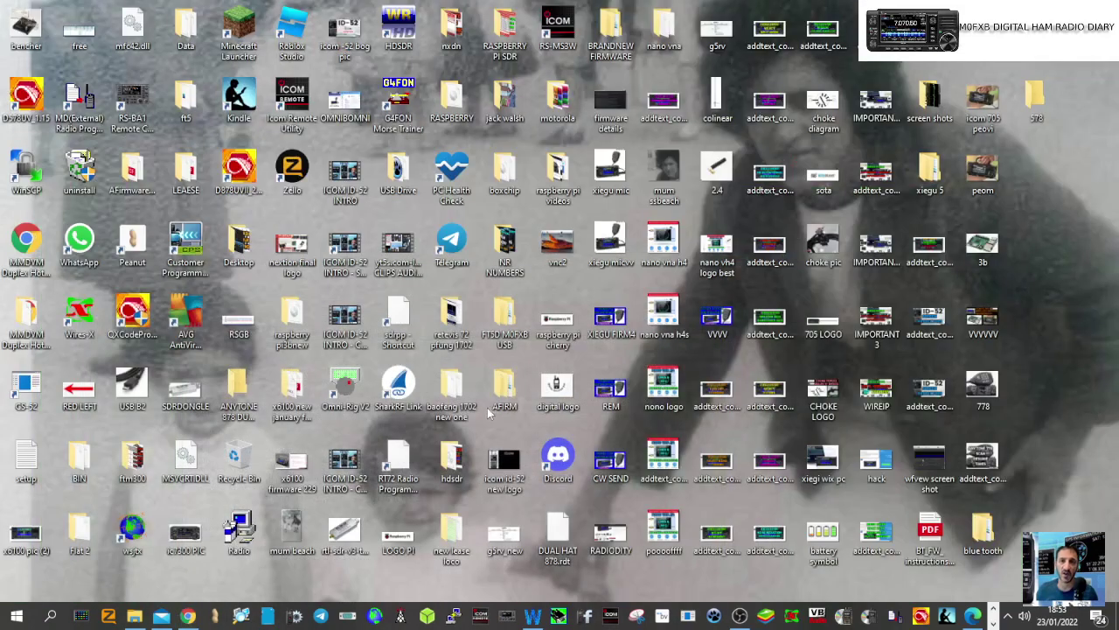
left_click(187, 617)
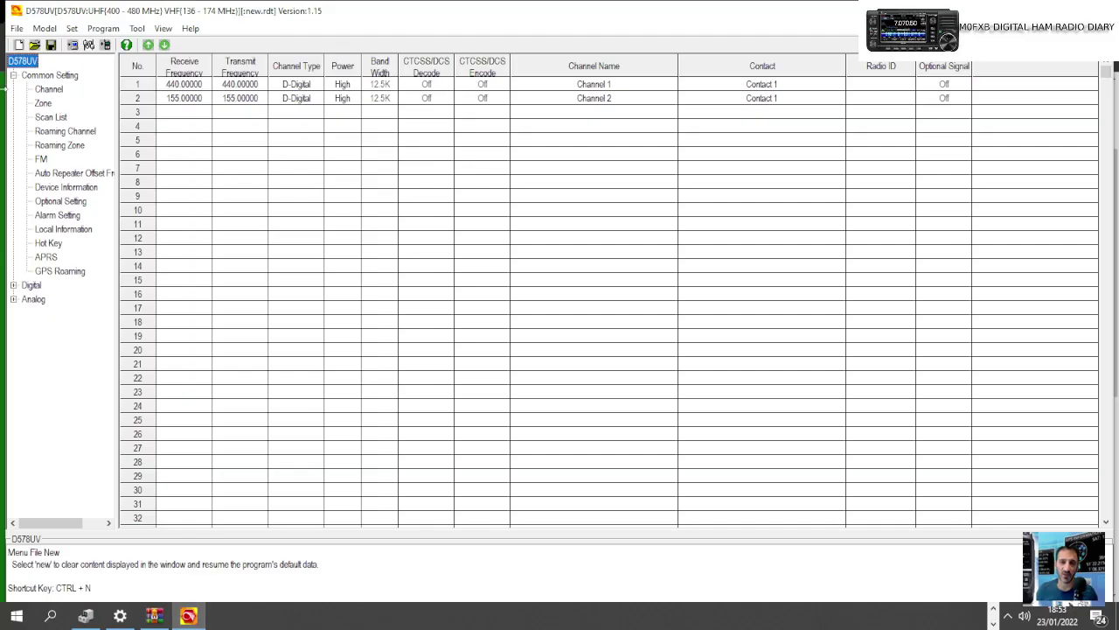
Under Digital > Radio ID List, fill entry 1 with the operator's DMR ID and callsign name.
double_click(40, 287)
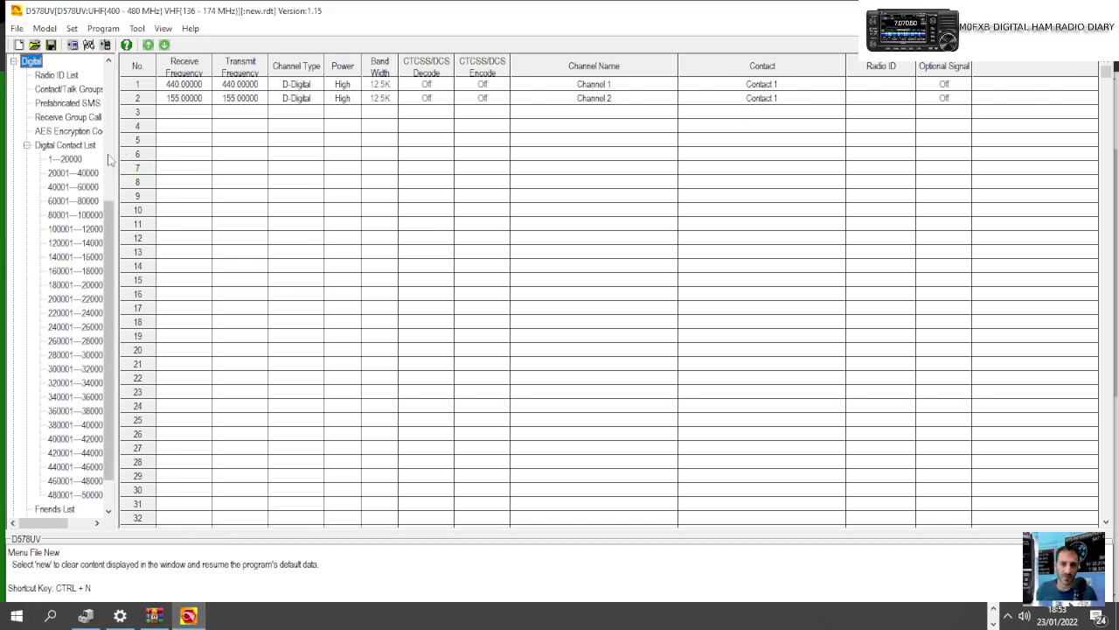
scroll(88, 262, "up", 5)
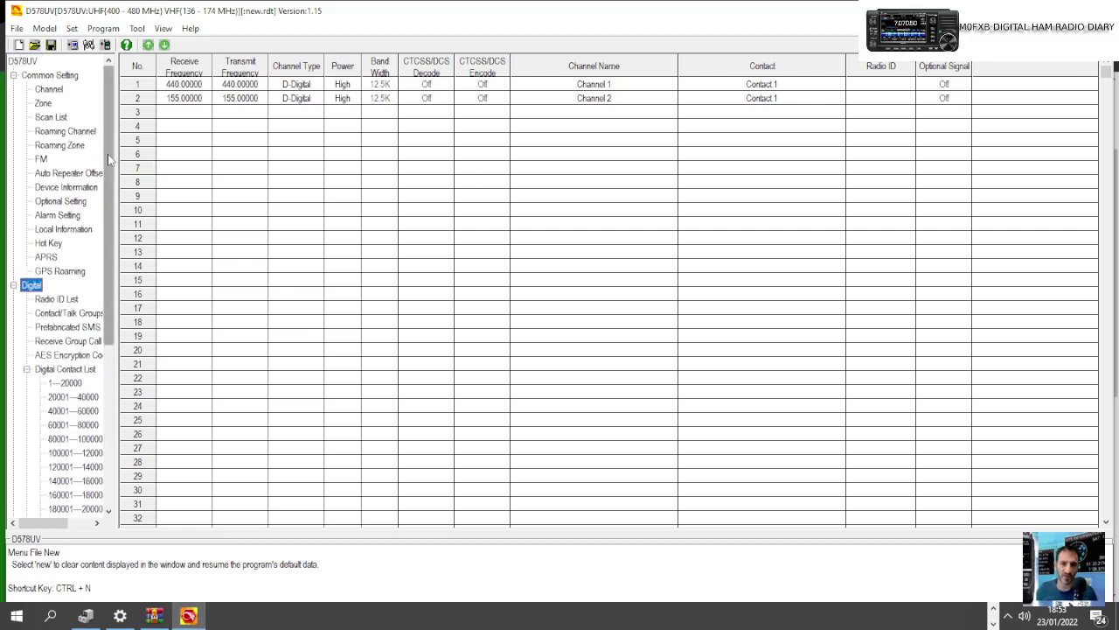
left_click(75, 302)
double_click(198, 88)
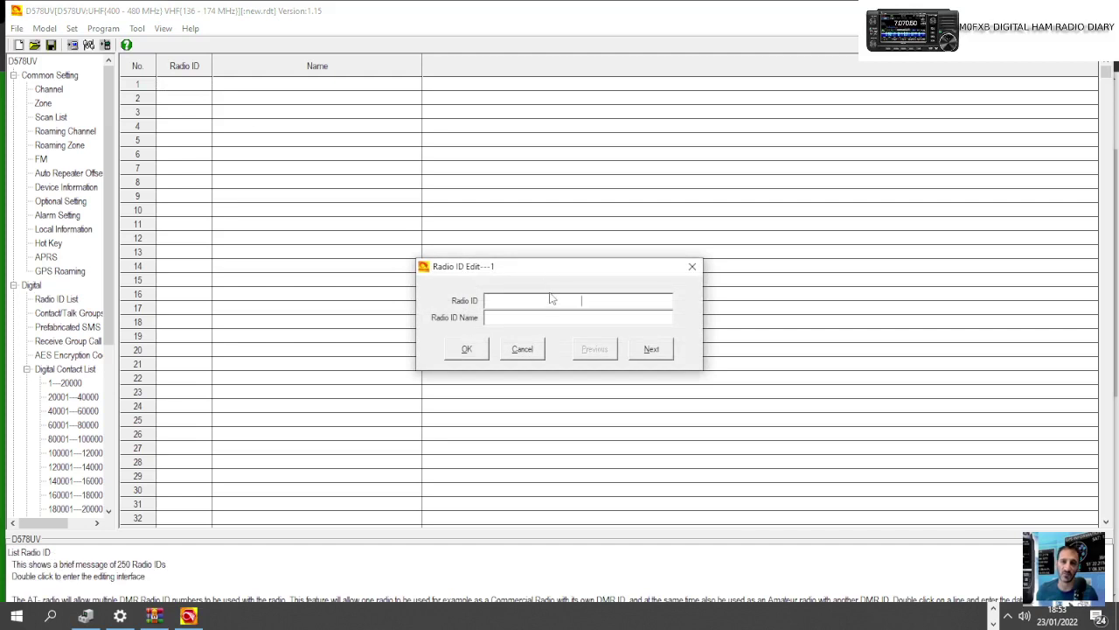
type("2341437")
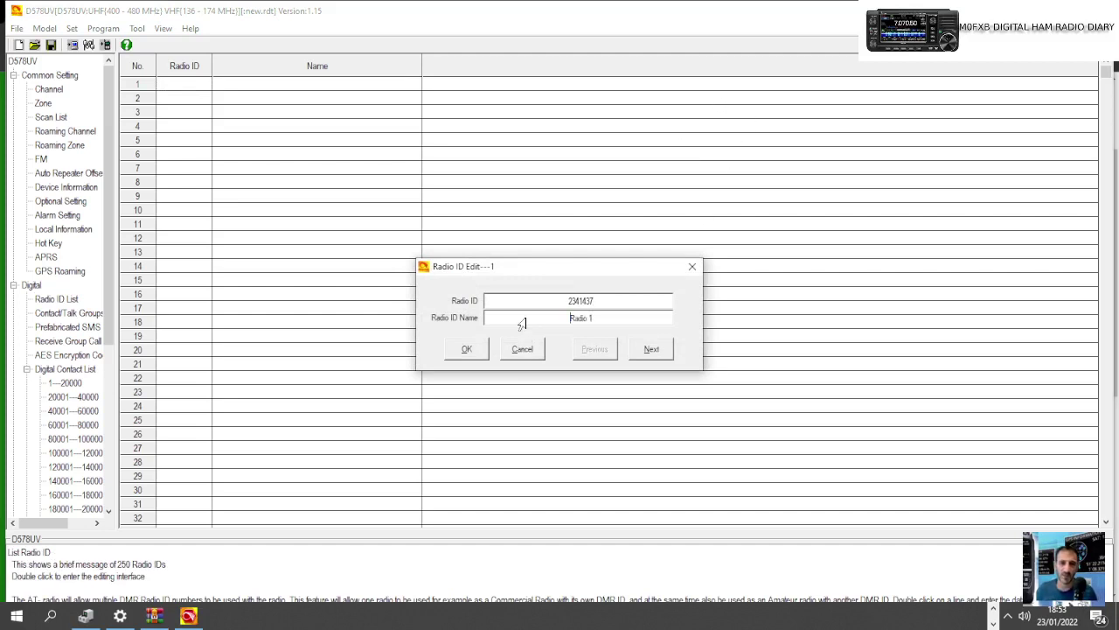
type("M0FX")
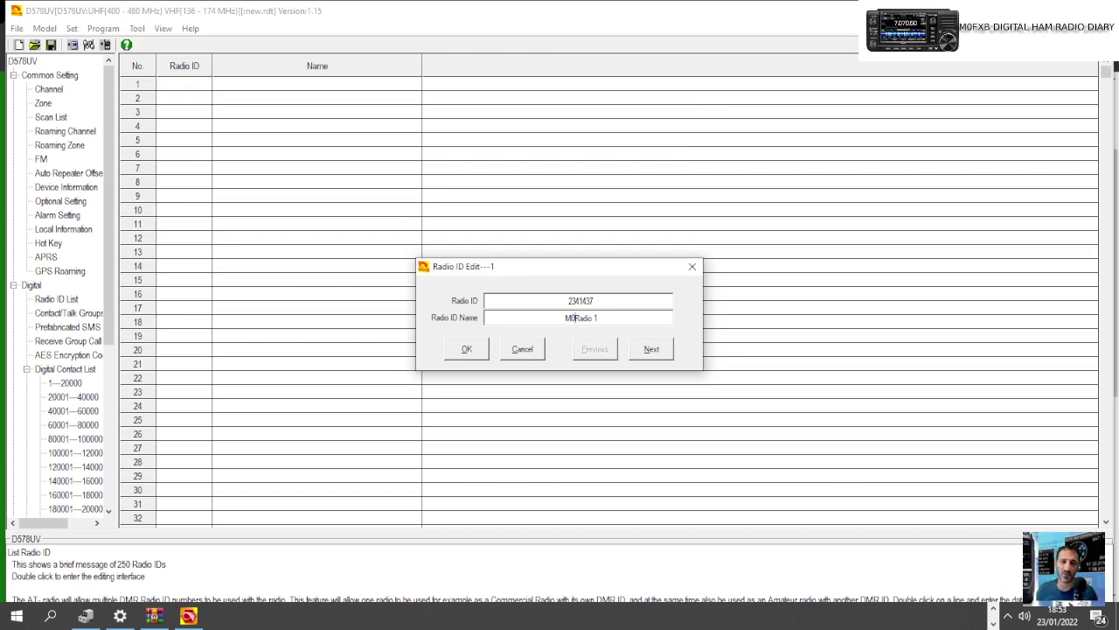
type("B")
key("shift+Home")
type("M0FXB")
left_click(467, 349)
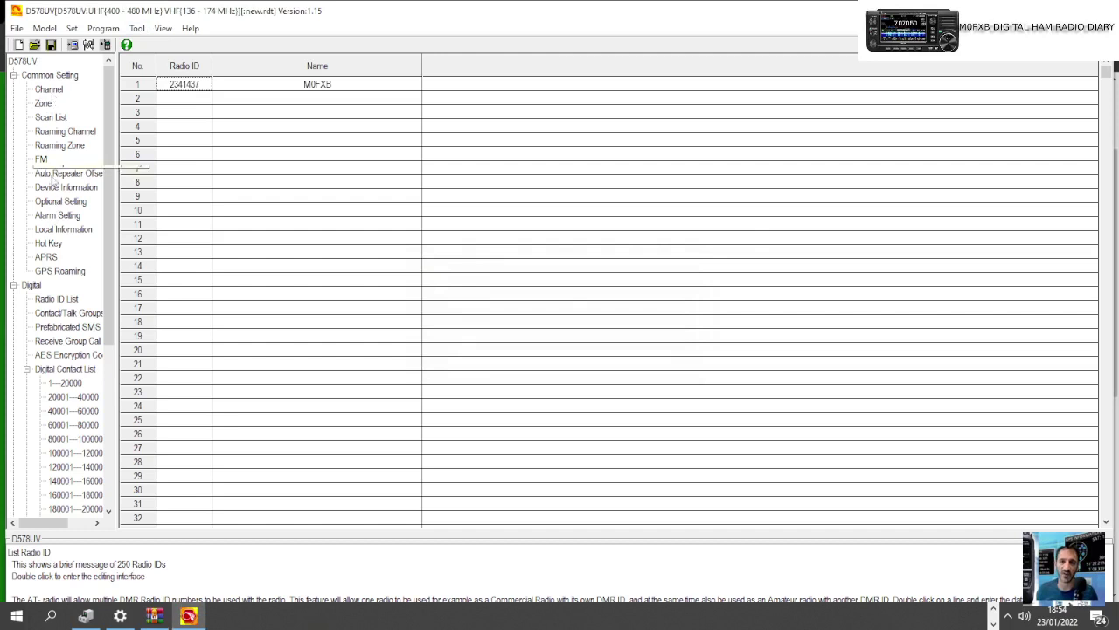
Create channel 3 'HOTSPOT PI' with 440.00000 receive and transmit frequencies.
left_click(48, 89)
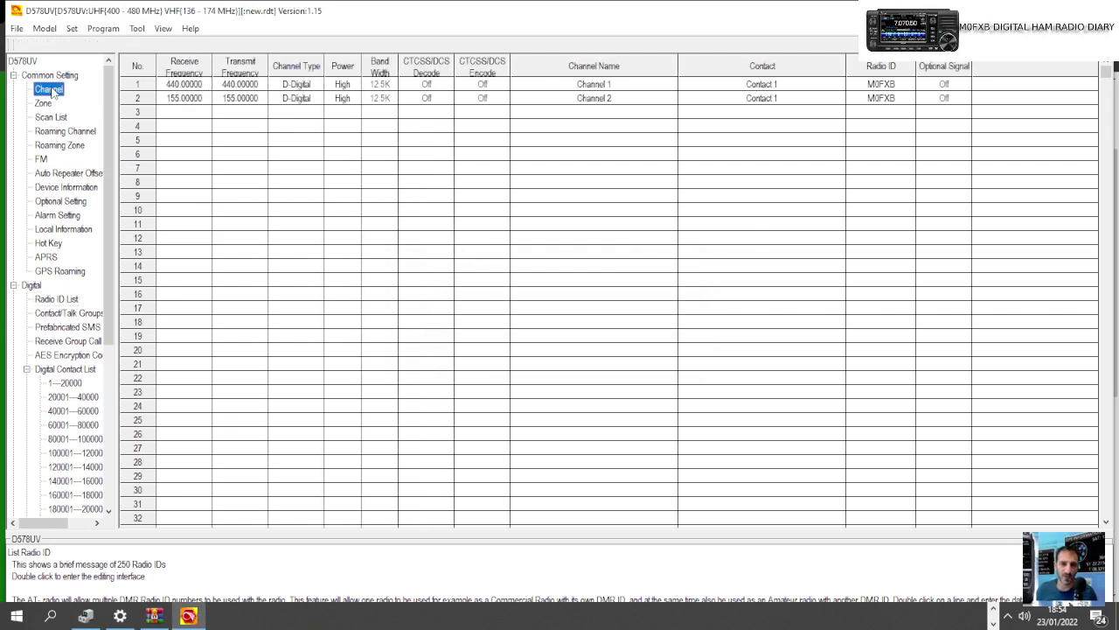
double_click(237, 117)
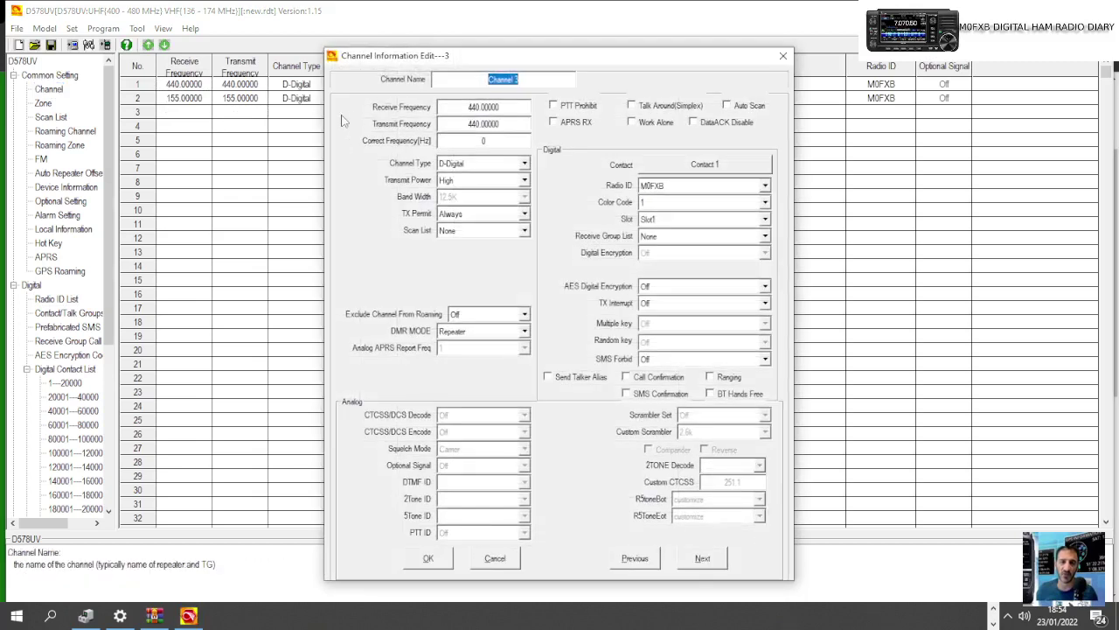
type("HOTSPOT PI")
double_click(487, 107)
double_click(490, 125)
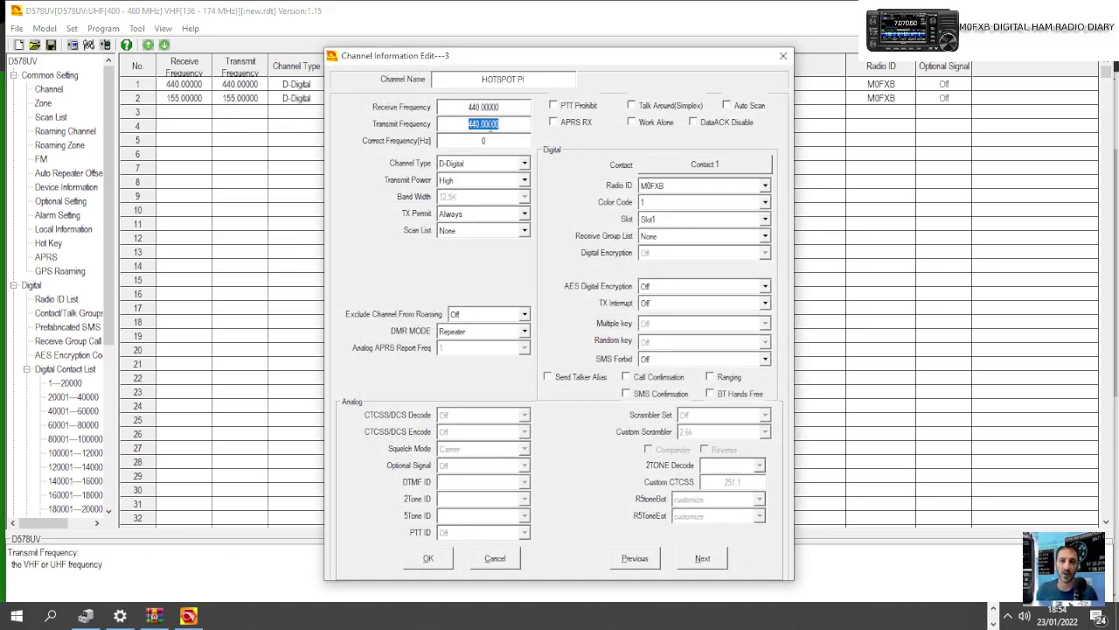
left_click(428, 560)
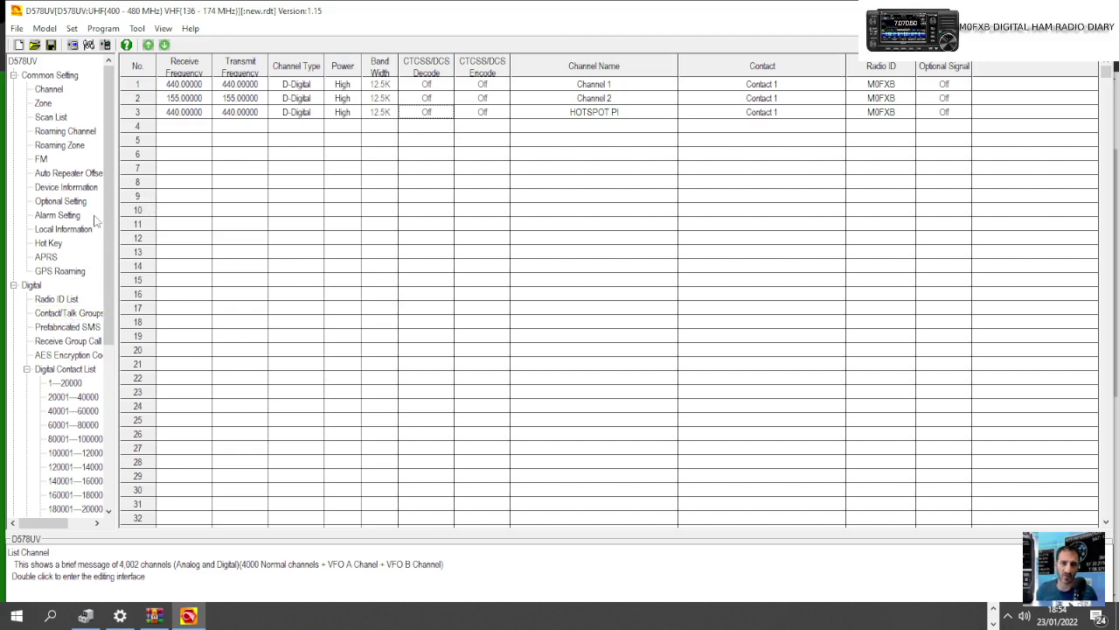
Add contact entry 2 '91 WORLD WIDE' with TG/DMR ID 91 as a group call.
double_click(68, 312)
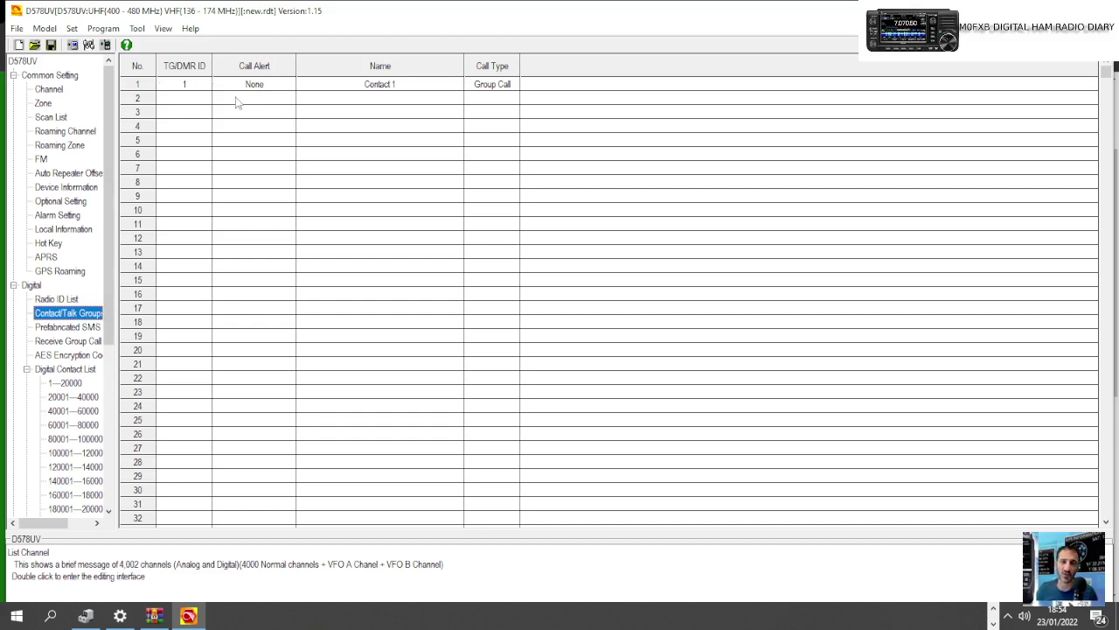
double_click(236, 100)
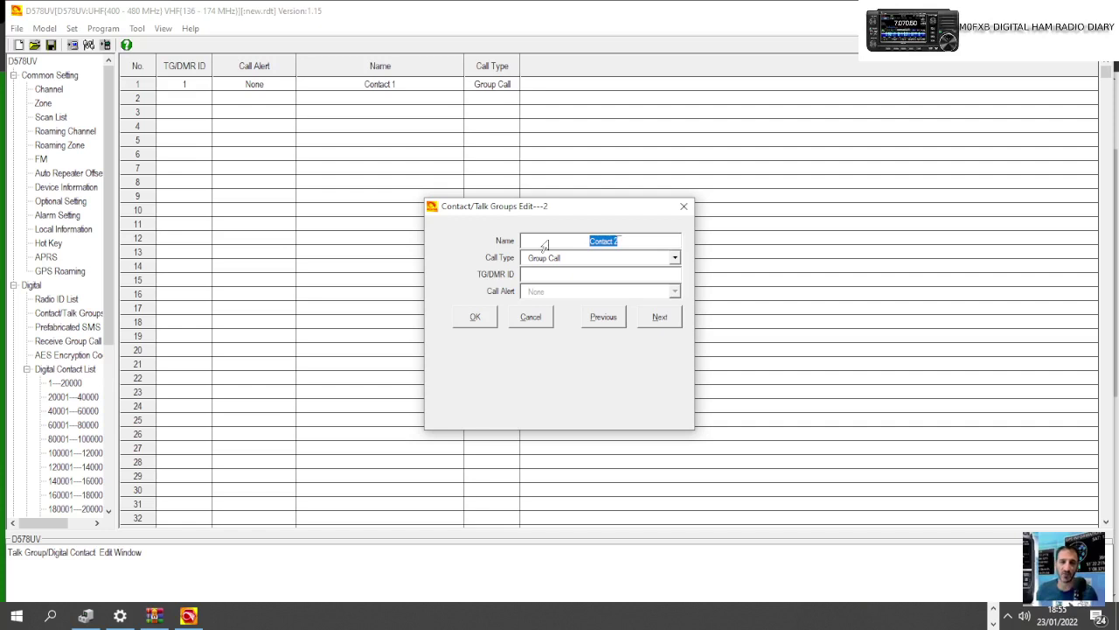
type("P")
type("1 WORL")
type("D")
type("WIDE")
left_click(575, 279)
type("91")
left_click(465, 324)
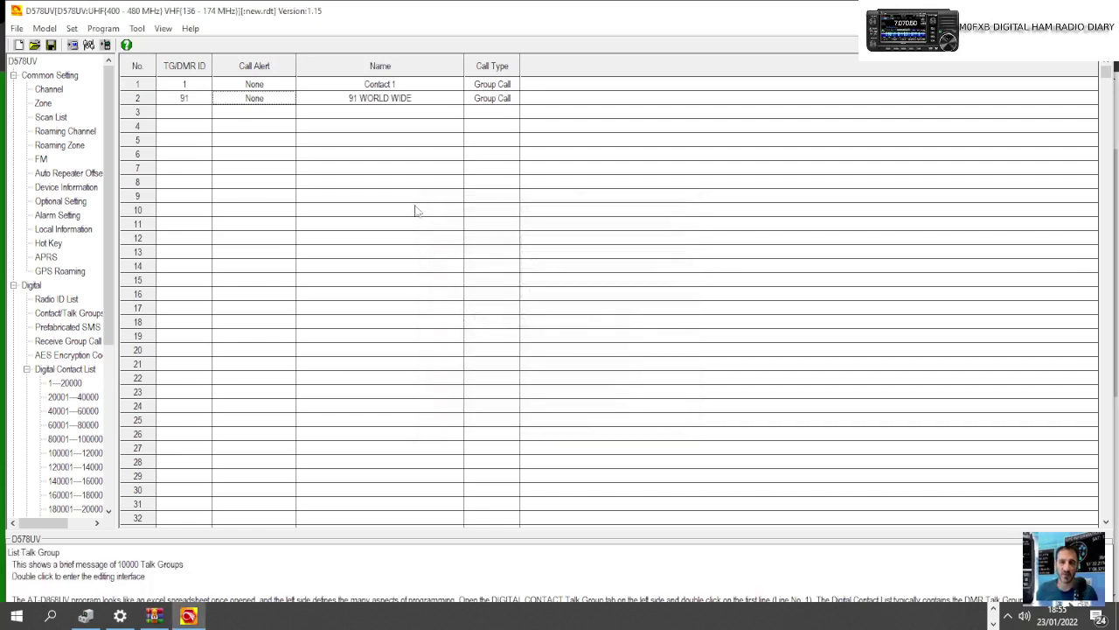
Copy the 91 WORLD WIDE talk group into empty contact row 3.
double_click(252, 114)
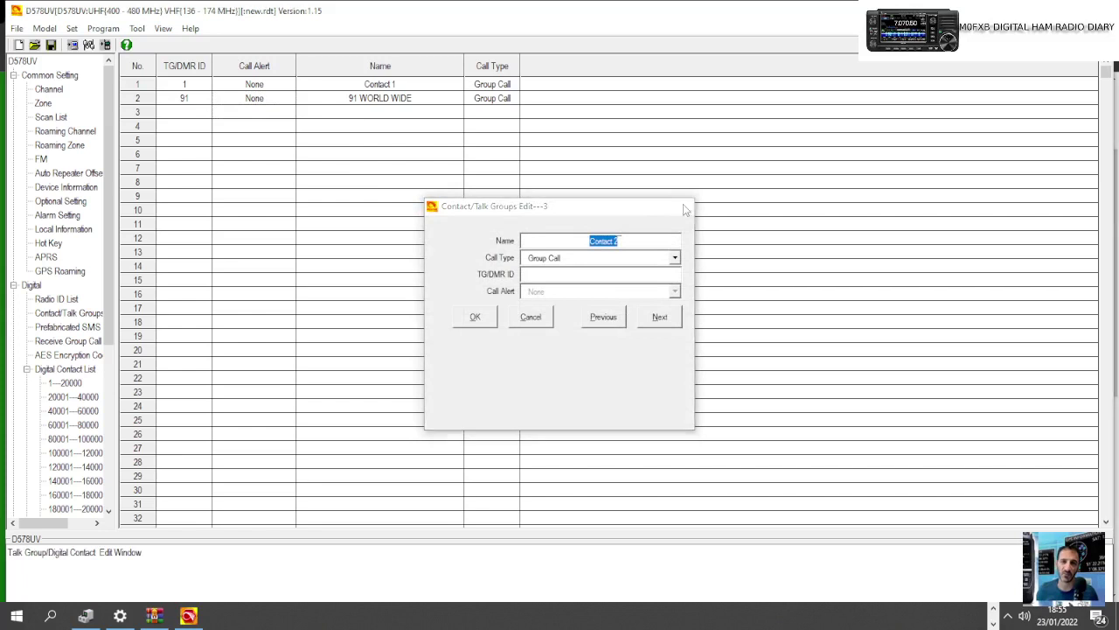
left_click(683, 206)
right_click(327, 98)
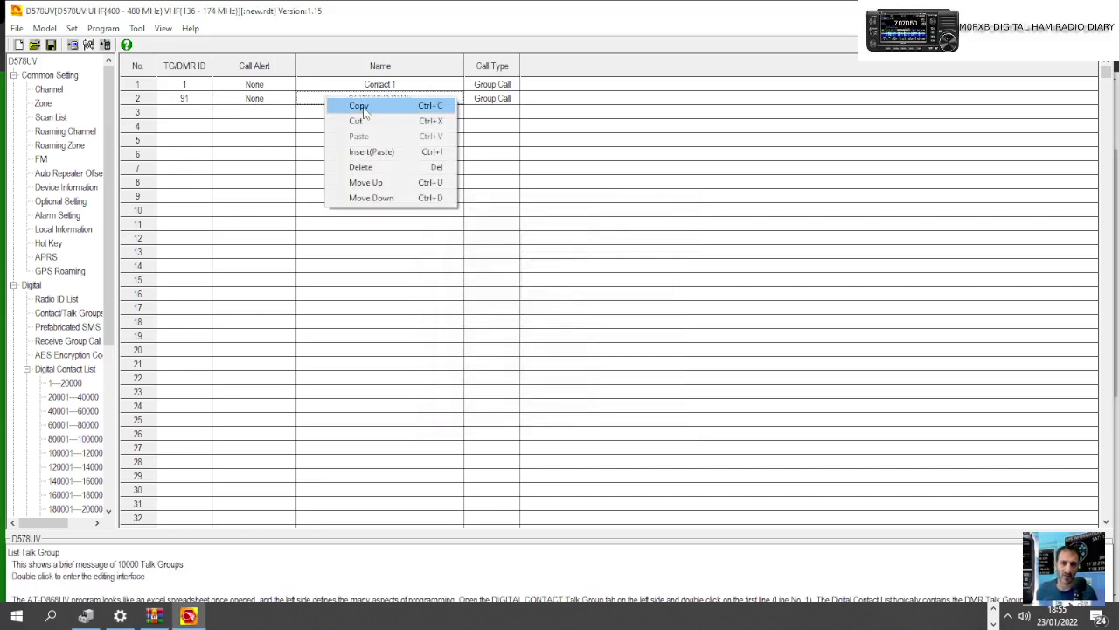
left_click(358, 106)
right_click(277, 114)
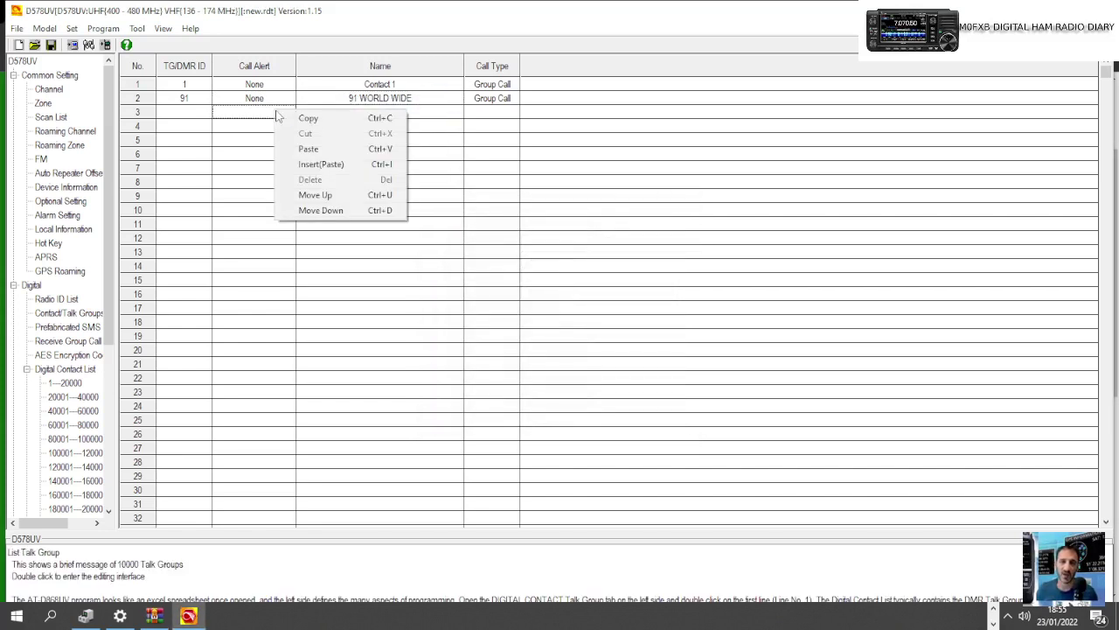
left_click(308, 149)
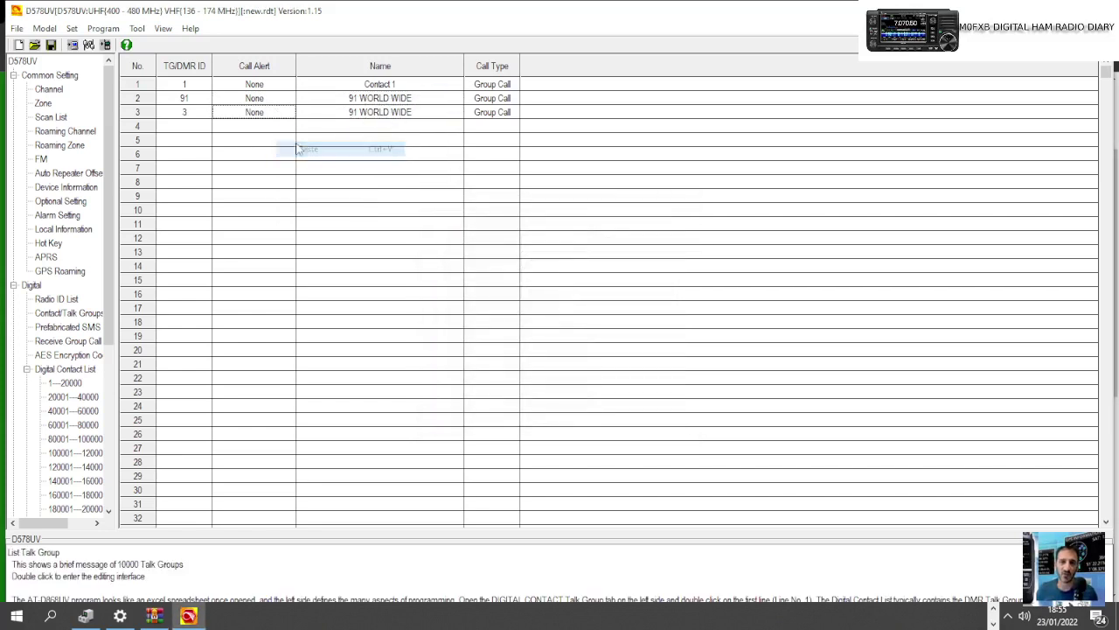
Rename the row 3 talk group to LOCAL 9 with ID 9 and save it.
double_click(350, 114)
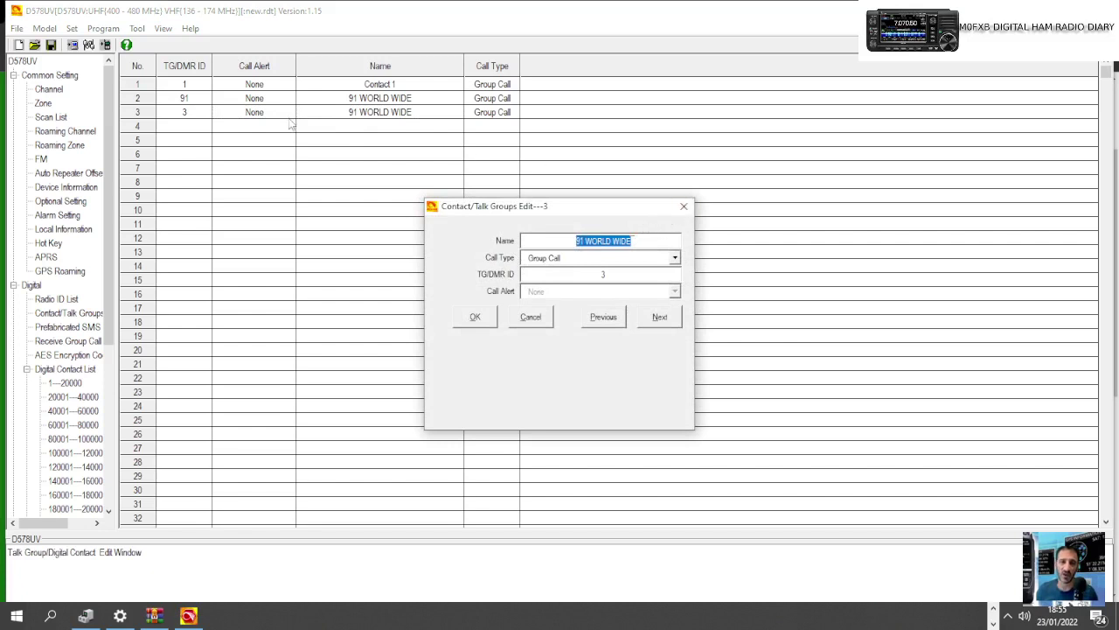
left_click(684, 206)
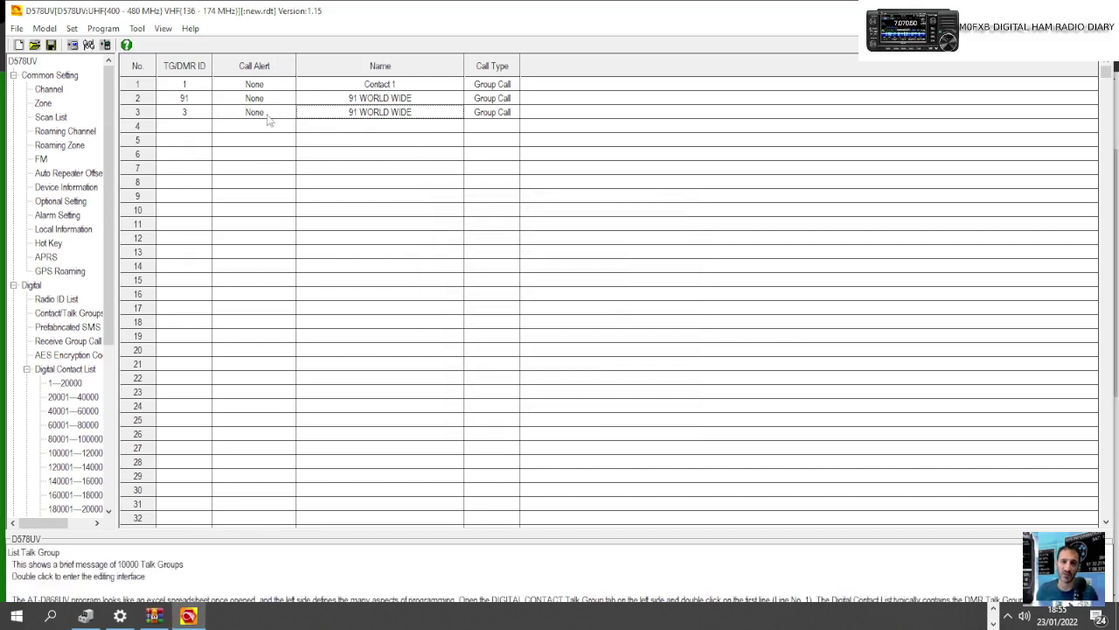
double_click(269, 118)
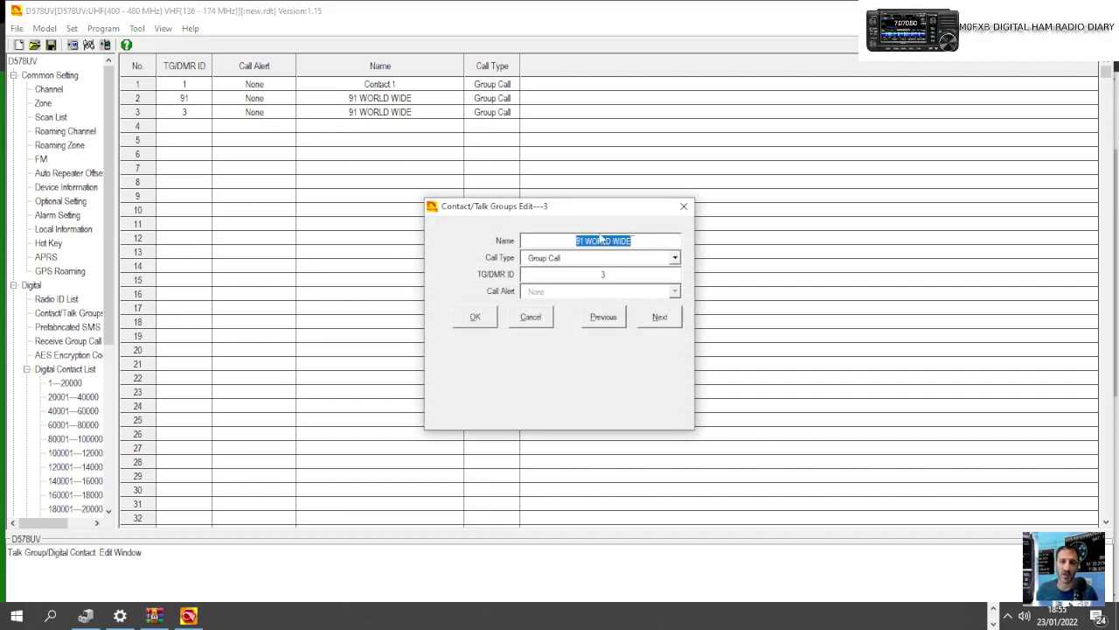
type("LOCAL 9")
double_click(614, 274)
left_click(476, 317)
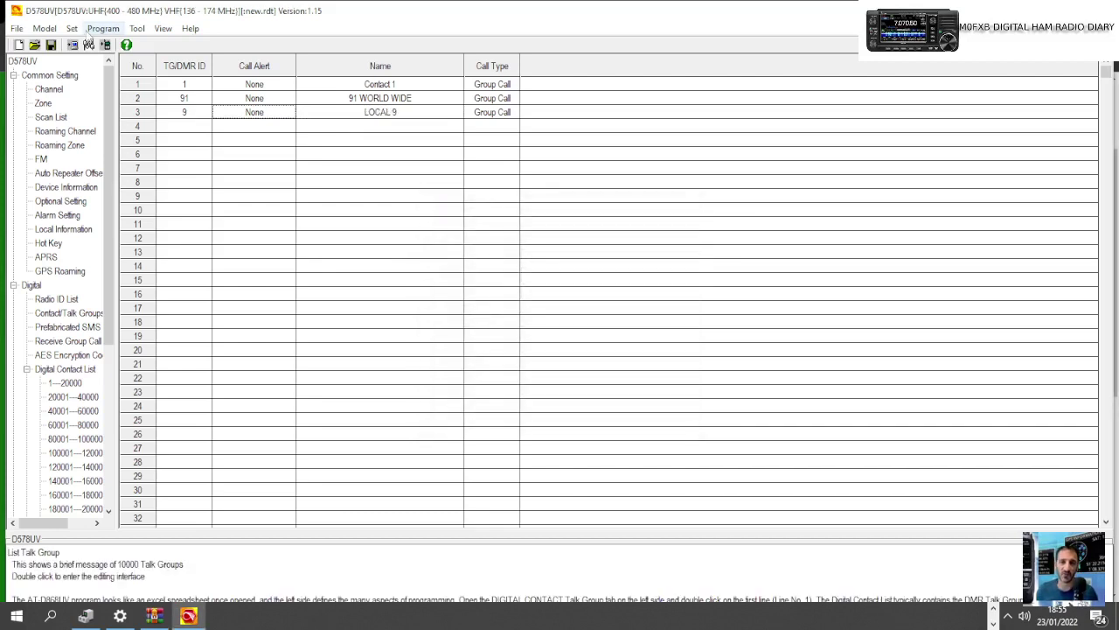
Copy the HOTSPOT PI channel from the channel list.
left_click(56, 91)
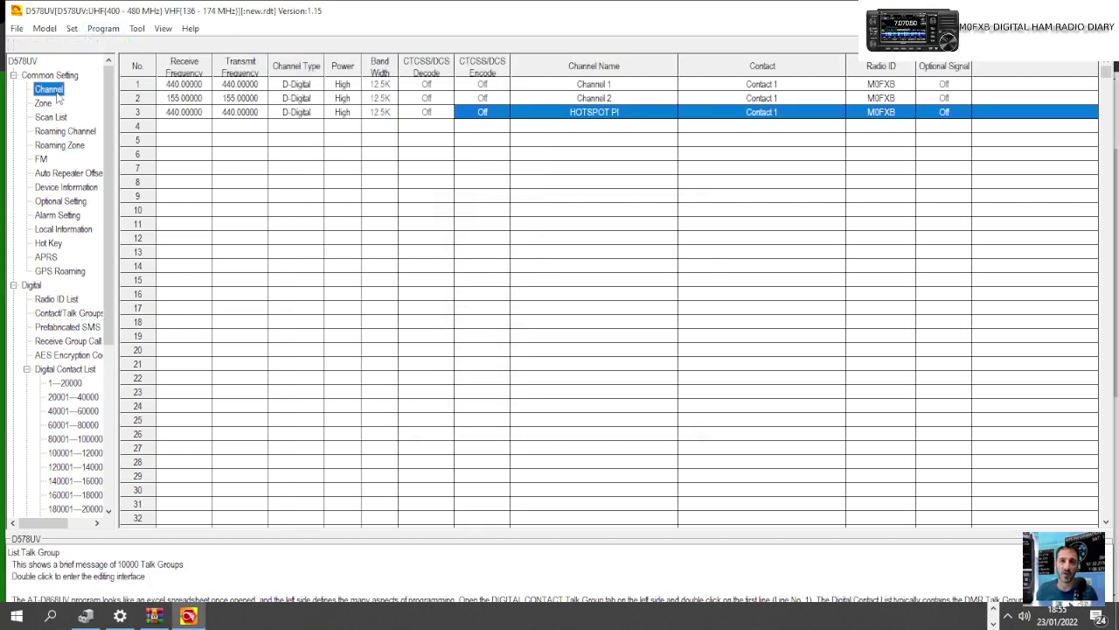
left_click(296, 112)
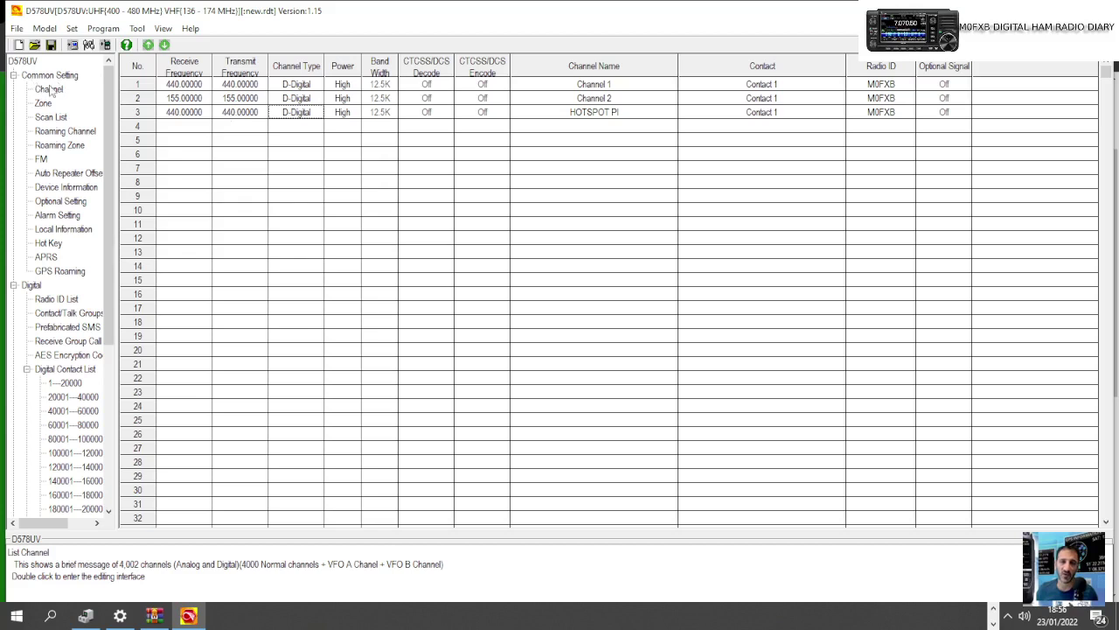
right_click(294, 118)
left_click(306, 117)
Paste the copy into channel 4 and enter the name LOCAL 9.
double_click(297, 128)
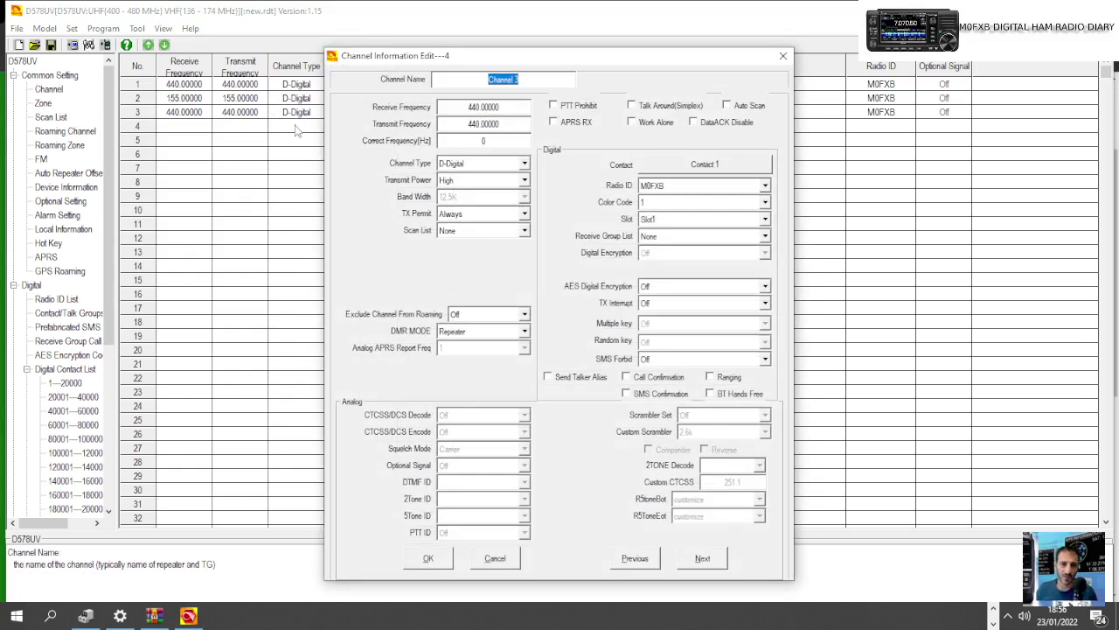
left_click(783, 56)
right_click(295, 127)
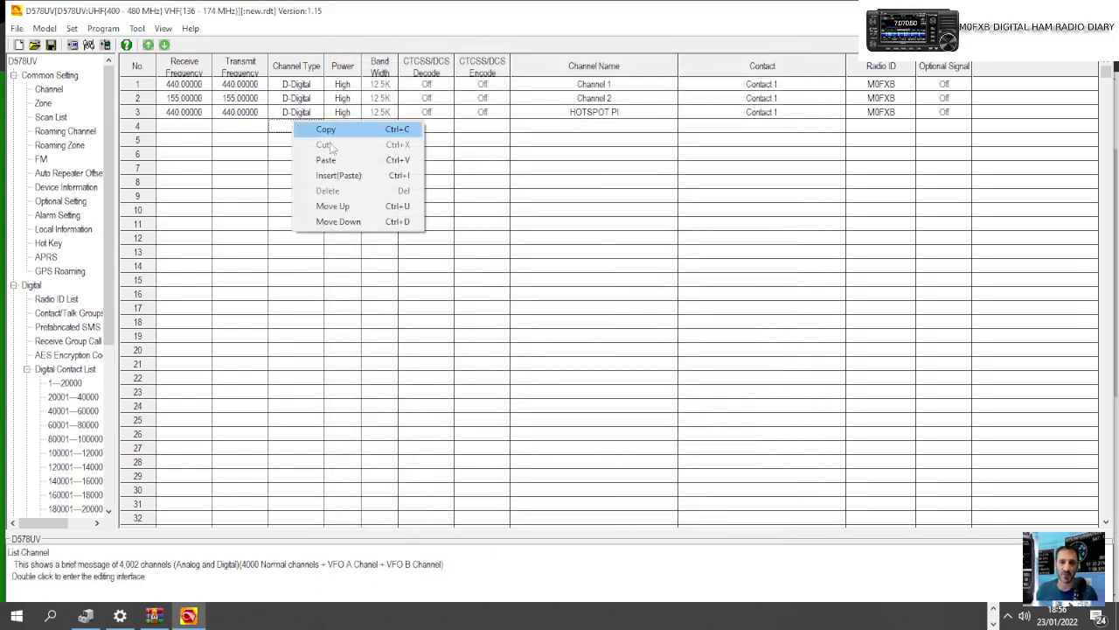
left_click(339, 158)
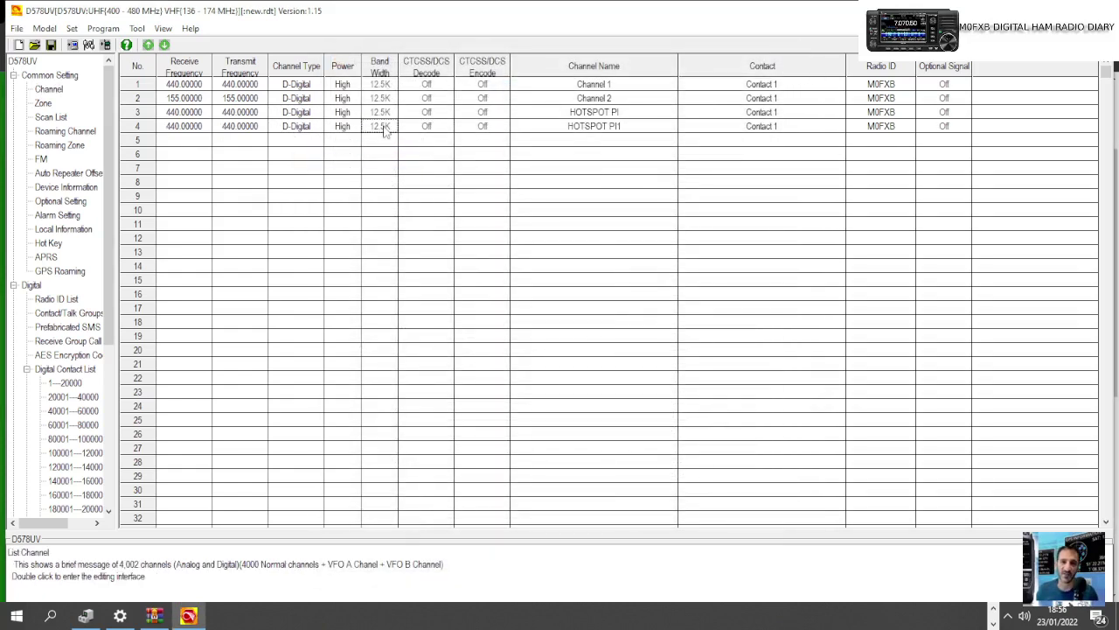
double_click(385, 129)
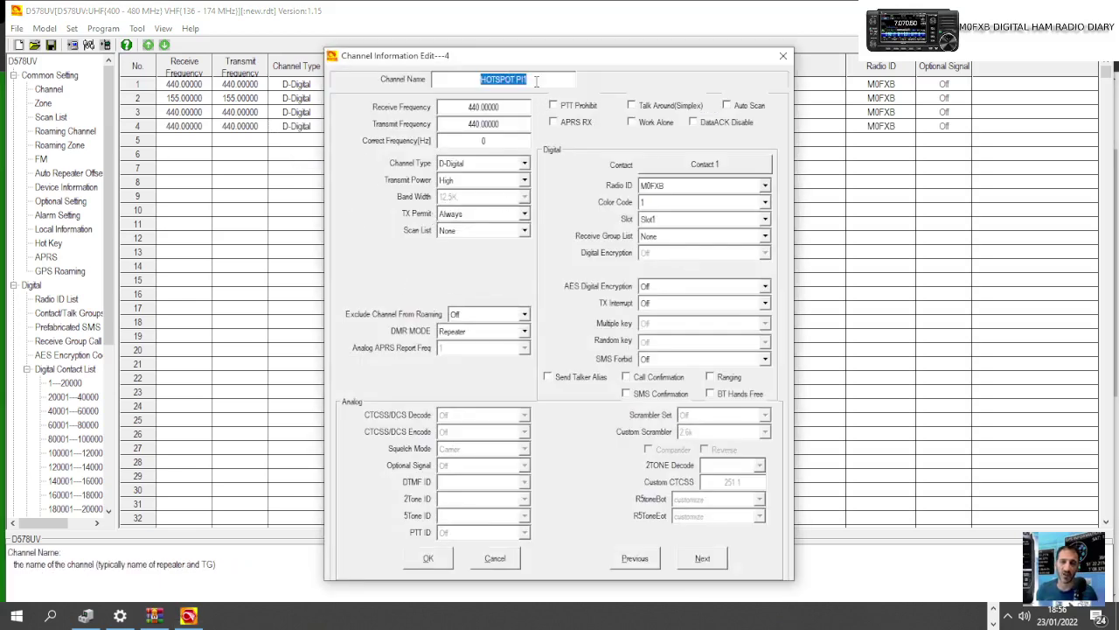
type("LOCAL 9")
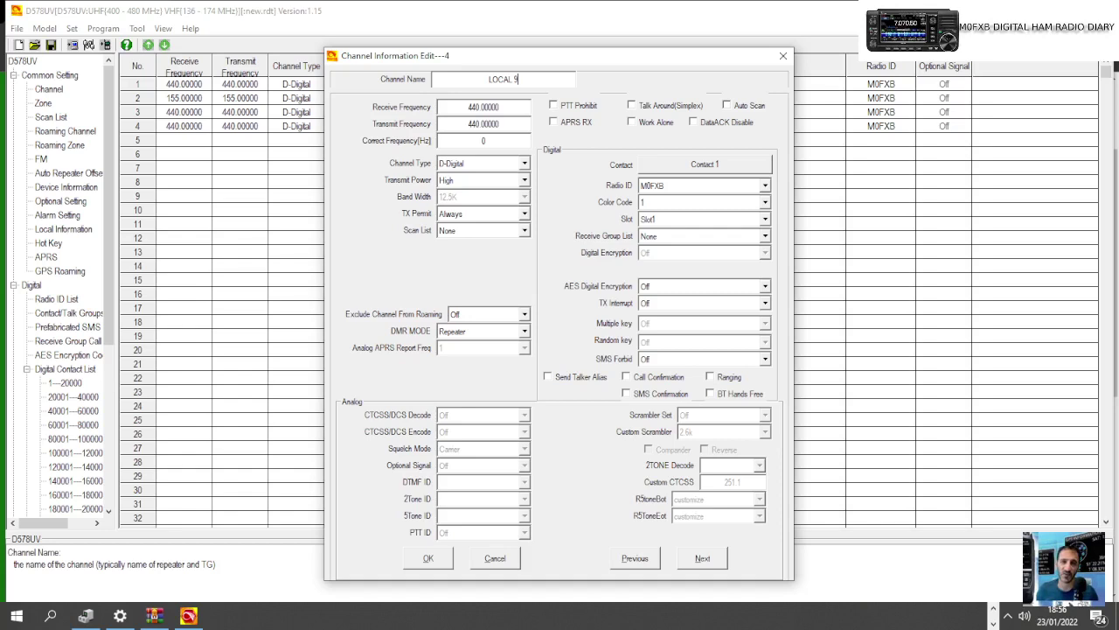
Give channel 4 the LOCAL 9 contact and Mid transmit power, then save it.
left_click(693, 166)
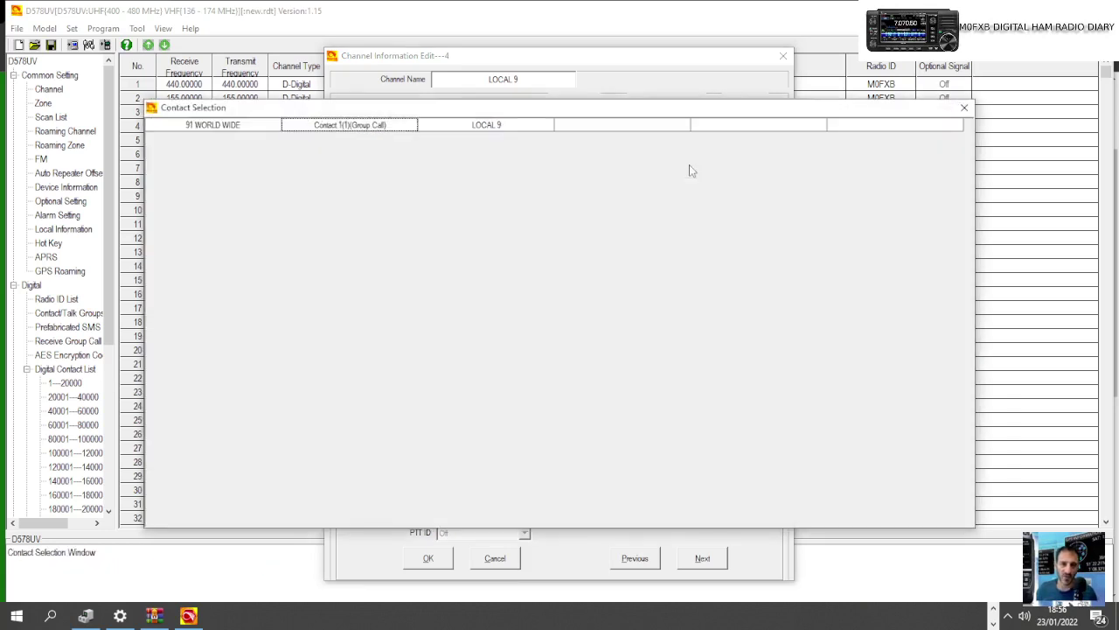
double_click(492, 125)
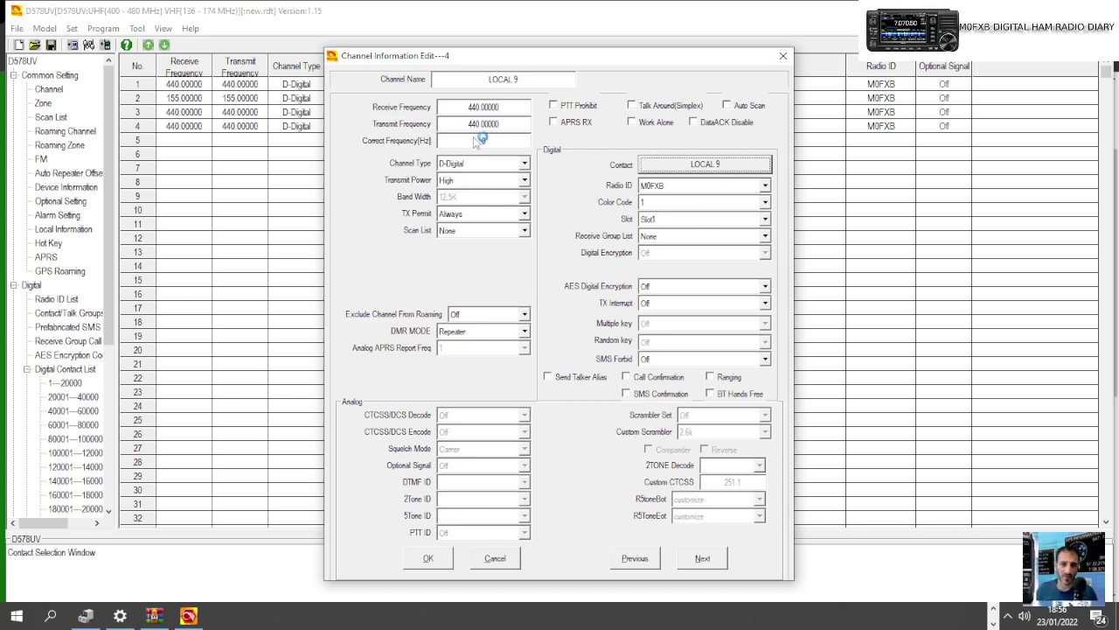
left_click(525, 180)
left_click(503, 206)
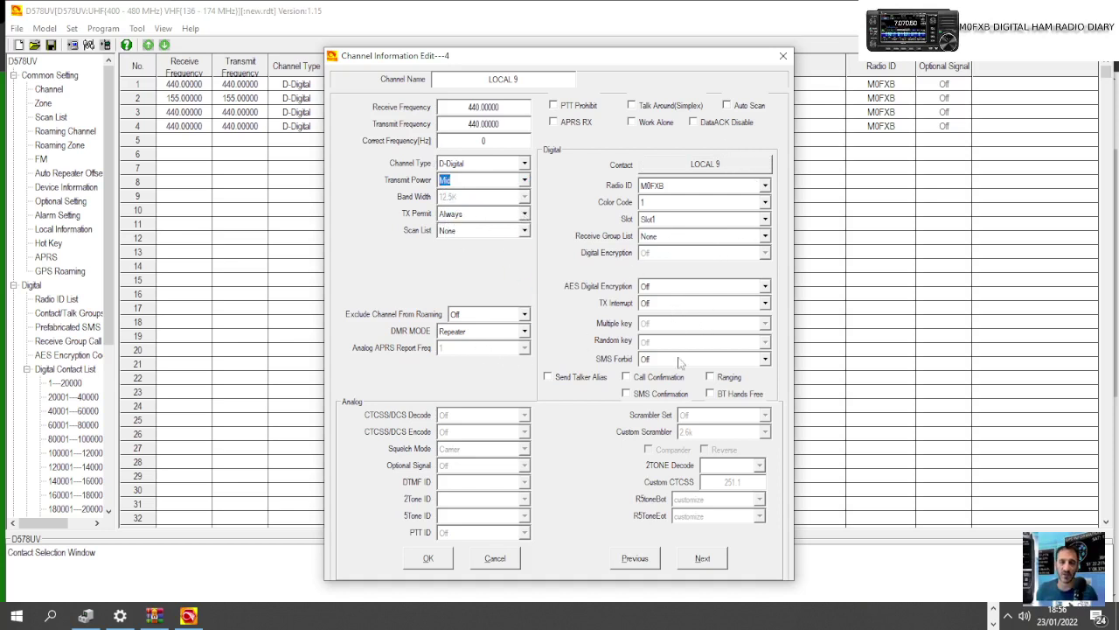
left_click(428, 558)
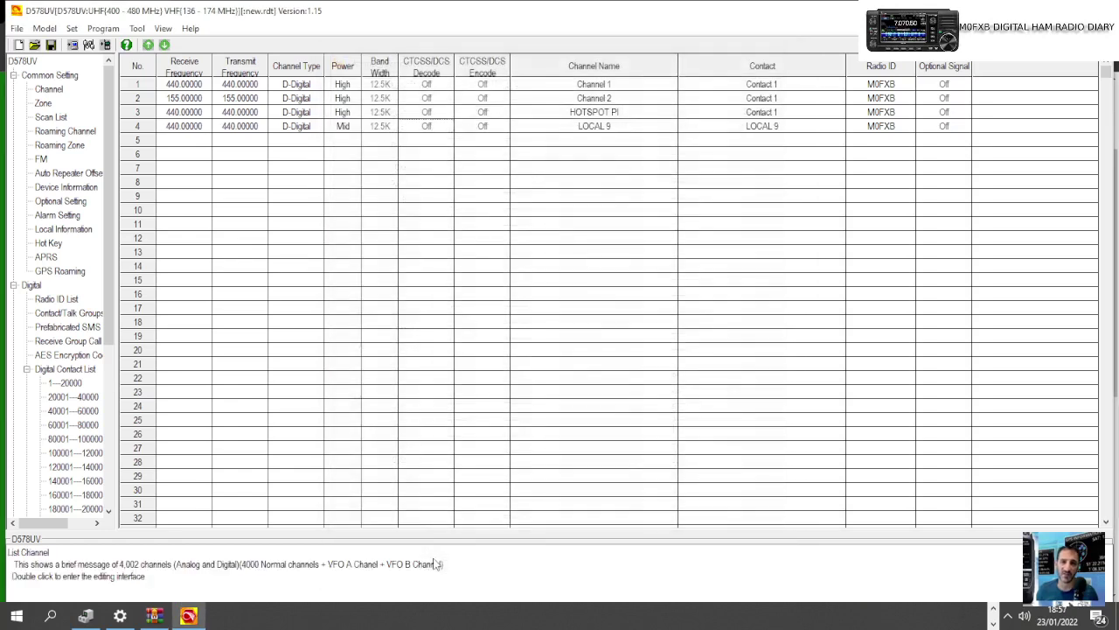
Copy the LOCAL 9 channel into empty channel row 5.
left_click(244, 130)
right_click(245, 129)
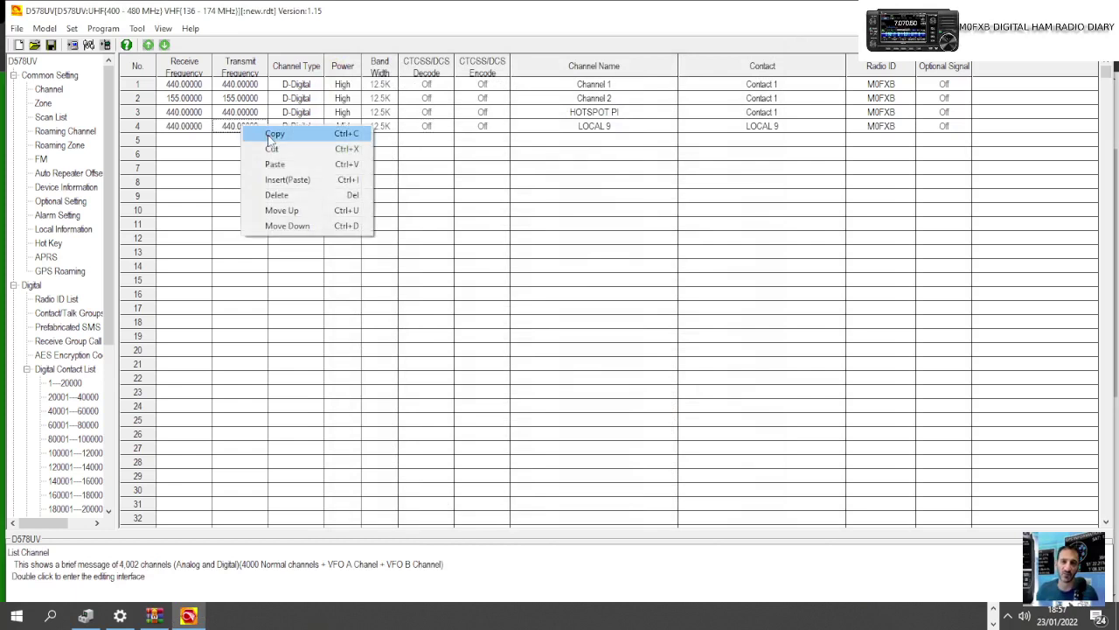
left_click(245, 136)
double_click(245, 143)
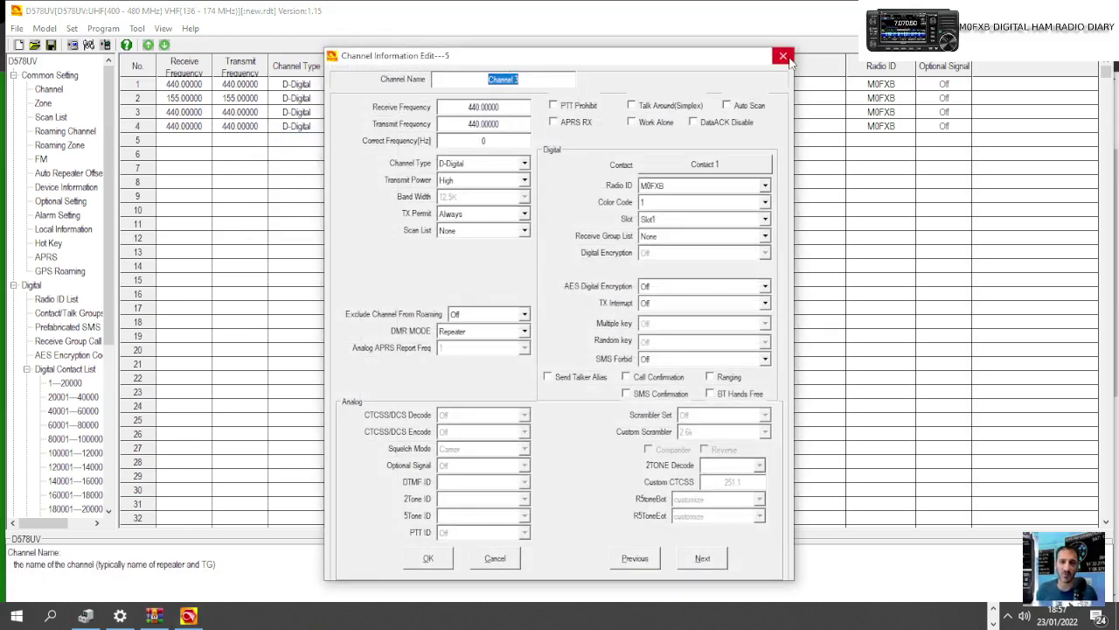
key("Escape")
right_click(276, 145)
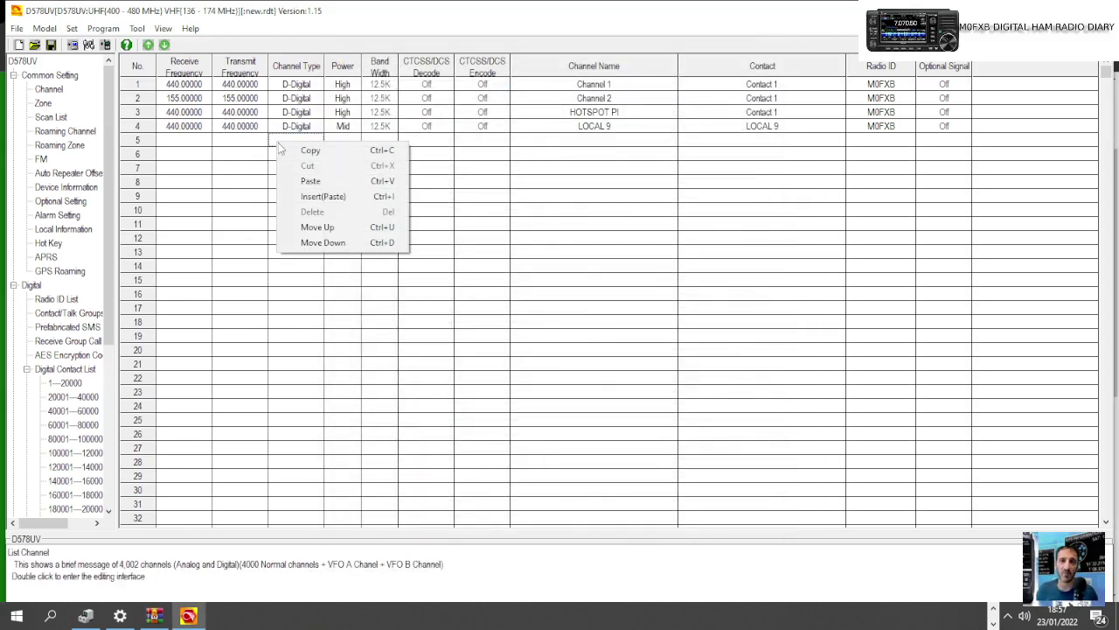
left_click(320, 184)
Rename channel 5 to OPENSPOT3 with 430.000 receive and transmit, keeping contact LOCAL 9, and save.
double_click(474, 143)
type("0PENSP")
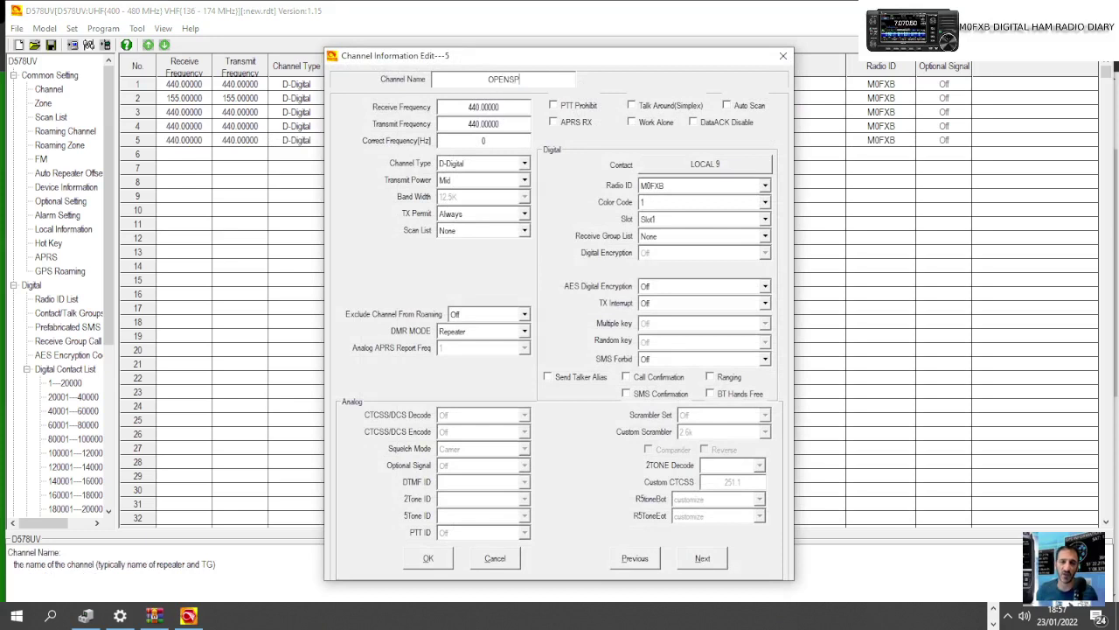
type("OT3")
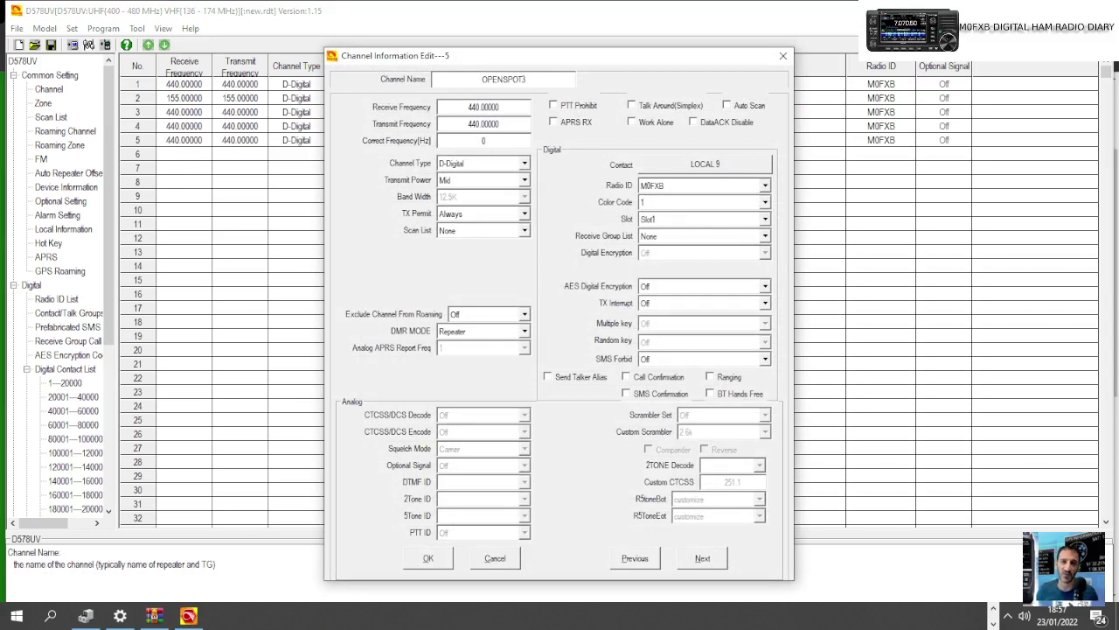
double_click(485, 109)
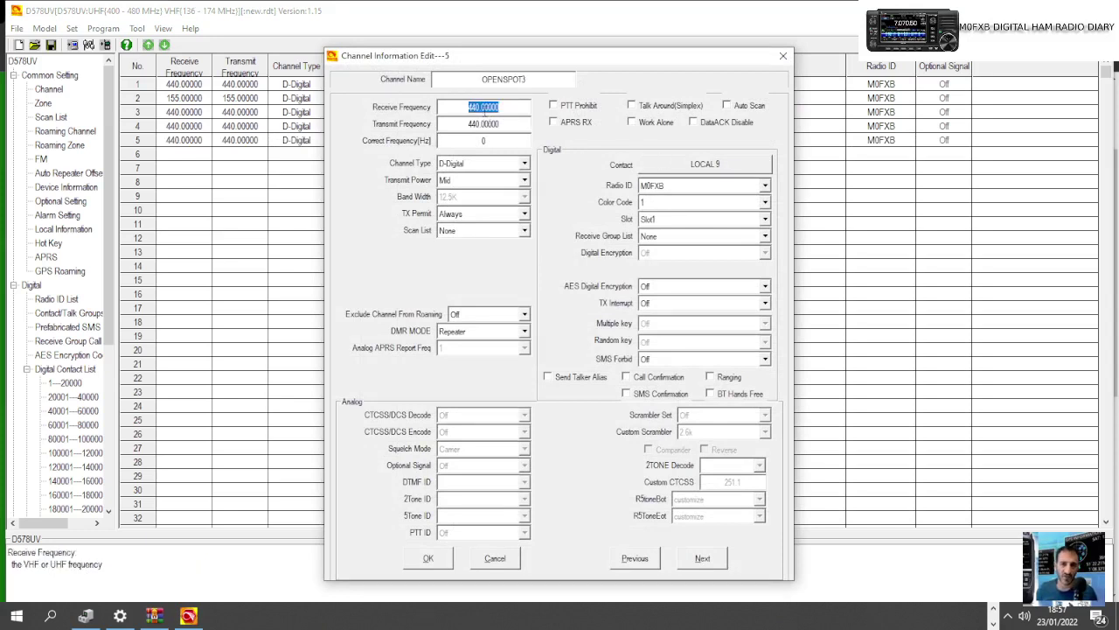
type("430")
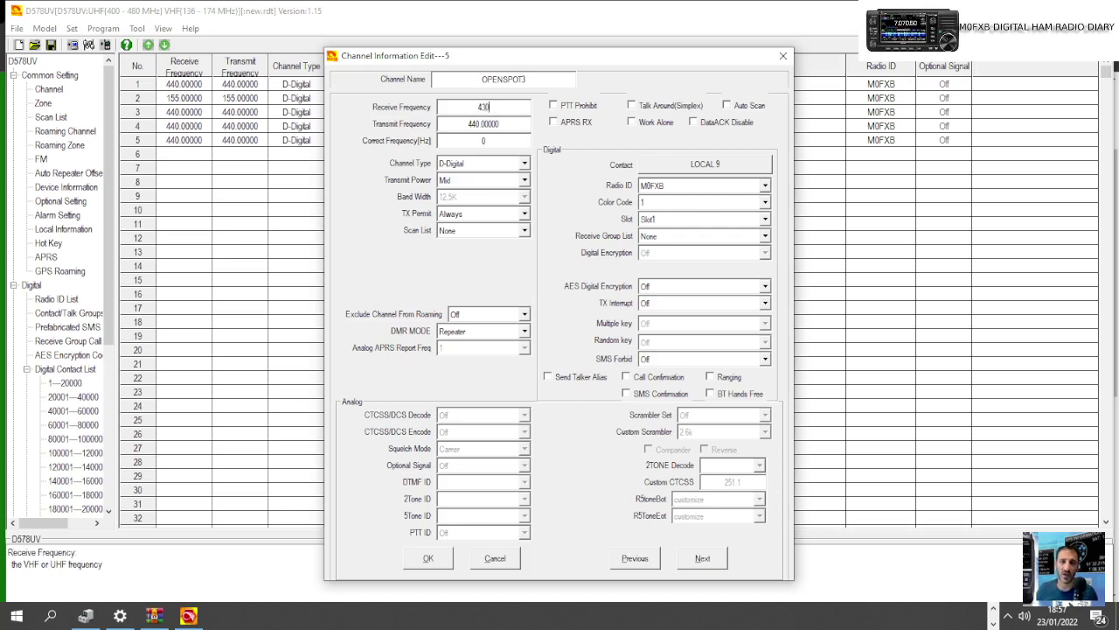
type(".000")
double_click(486, 125)
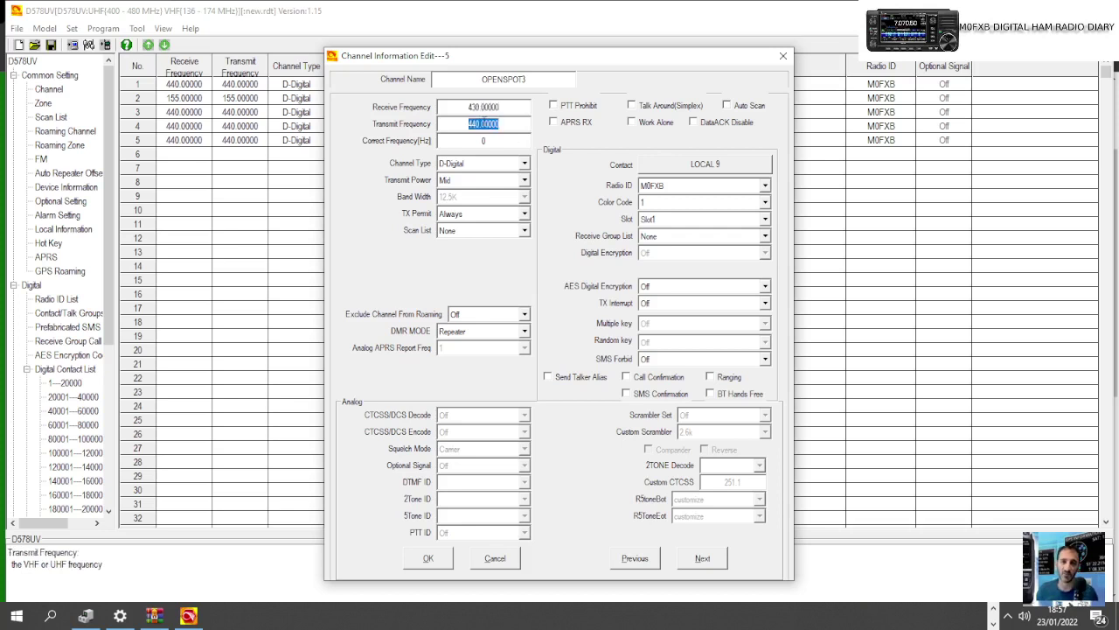
type("430.00")
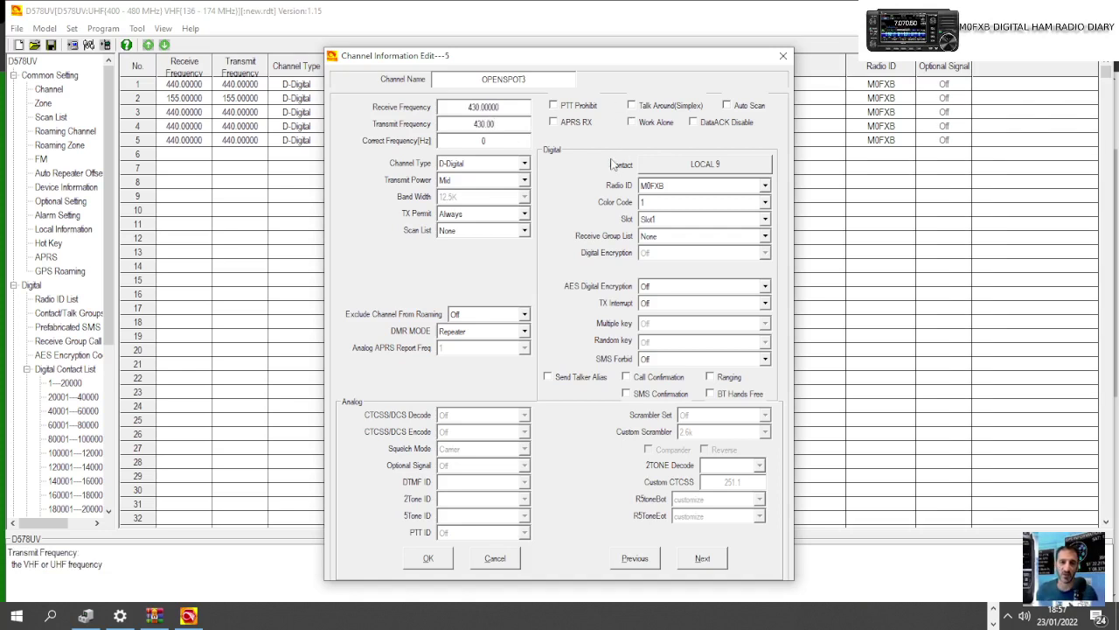
left_click(483, 142)
left_click(724, 171)
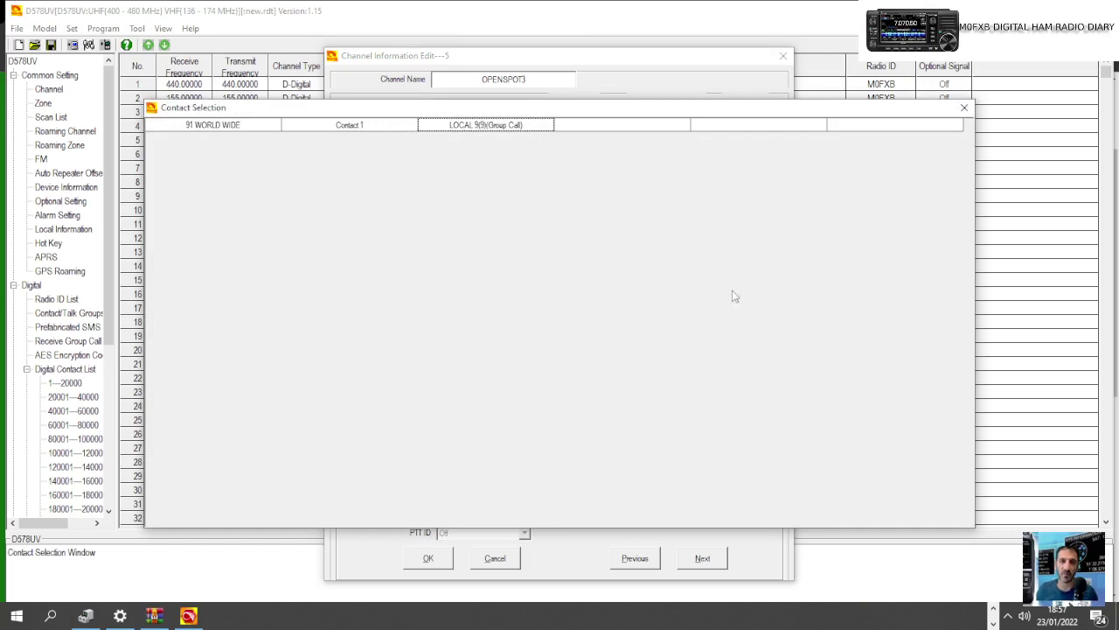
left_click(964, 106)
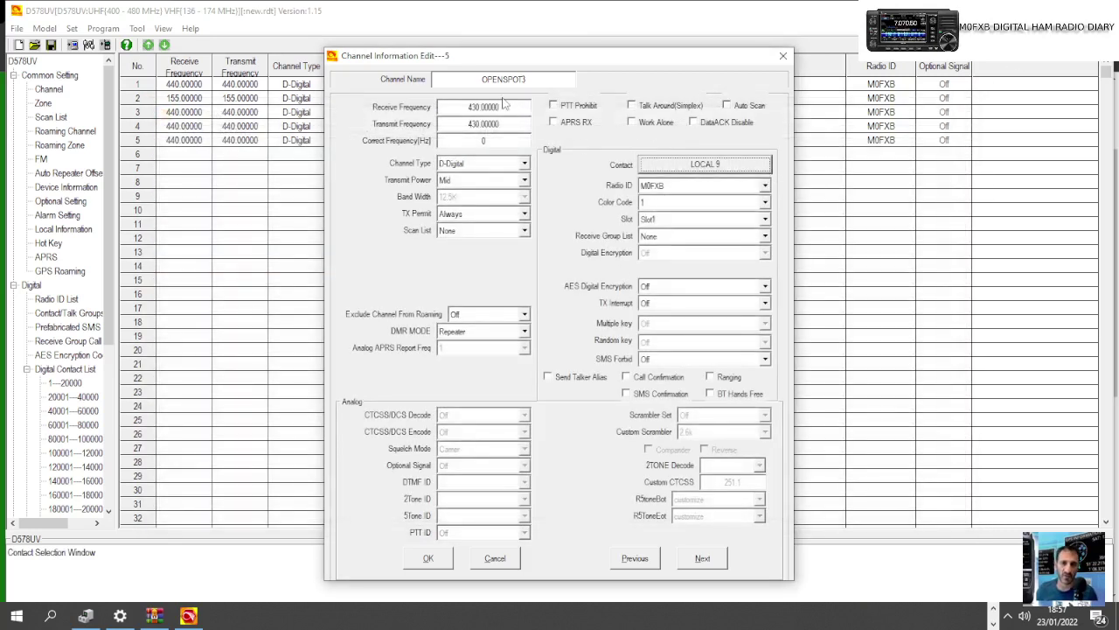
left_click(427, 559)
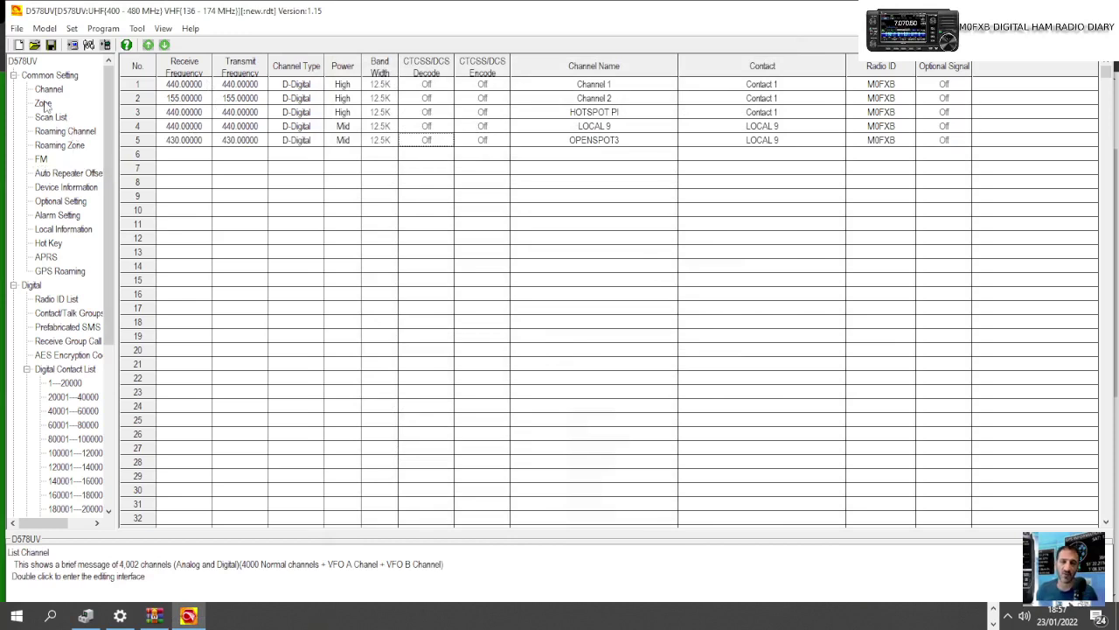
Name zone 1 MY HOTSPOTS and add channels HOTSPOT PI, LOCAL 9 and OPENSPOT3.
left_click(43, 103)
double_click(278, 84)
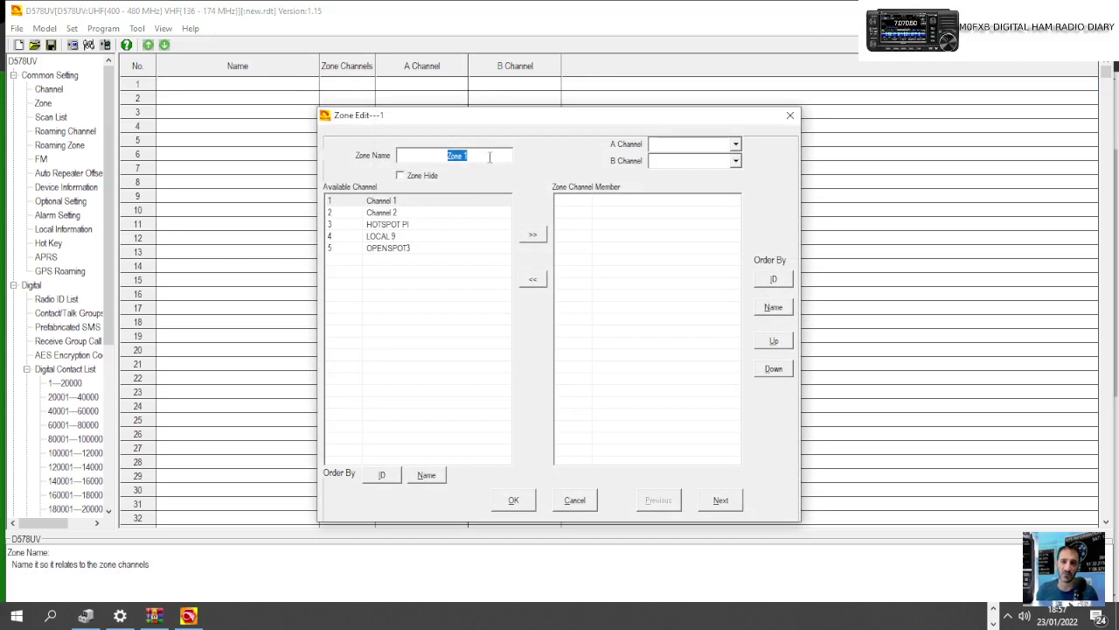
type("MY HOTSPOTS")
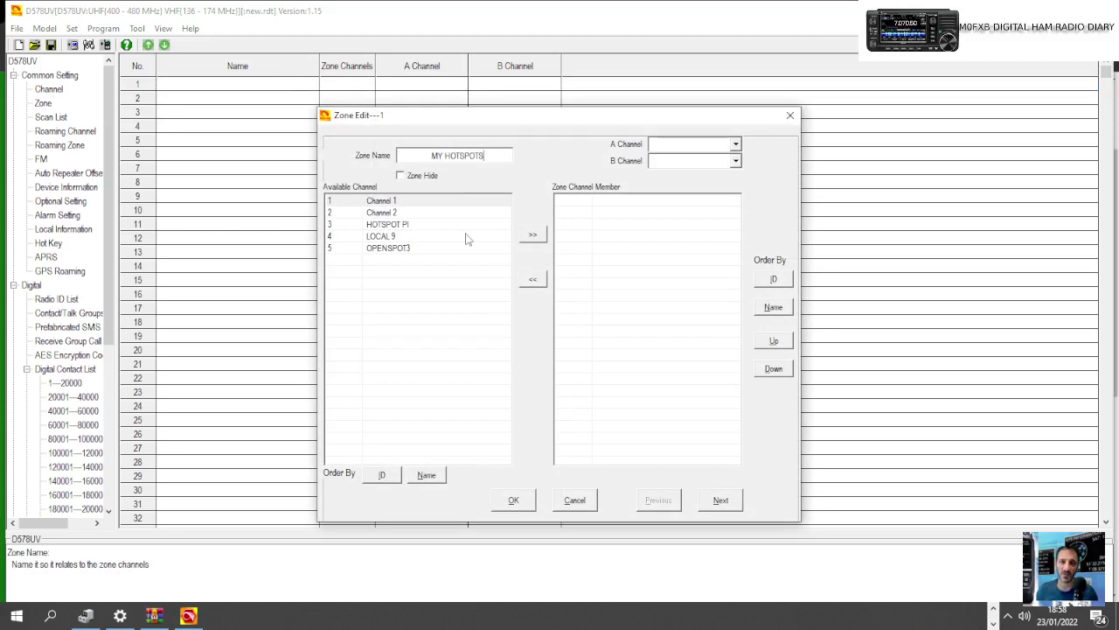
left_click_drag(390, 230, 395, 236)
left_click(532, 235)
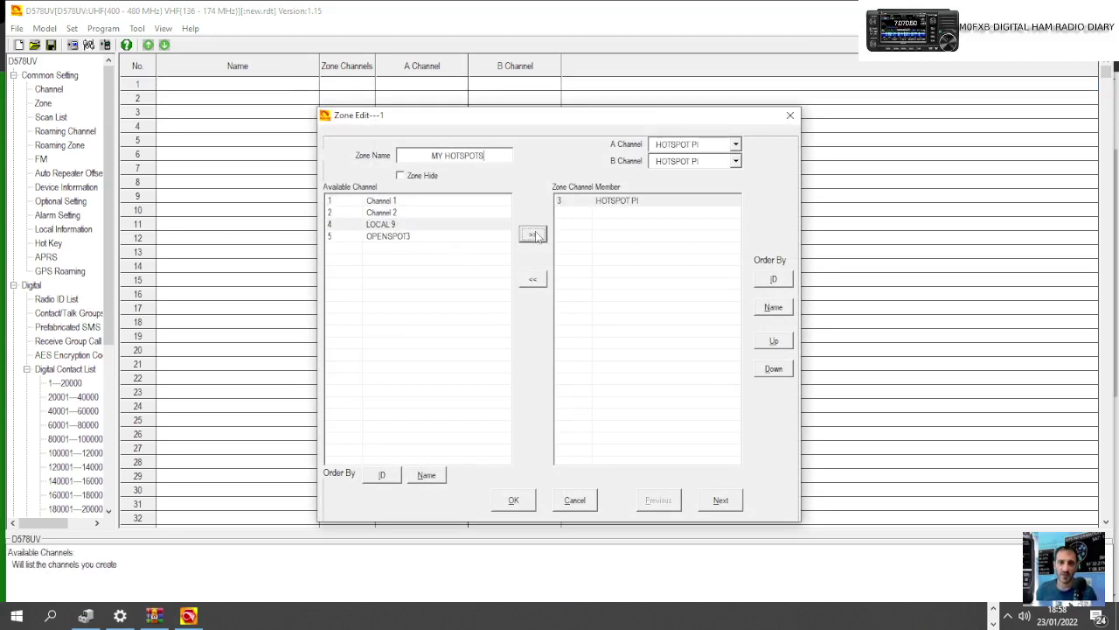
left_click(534, 234)
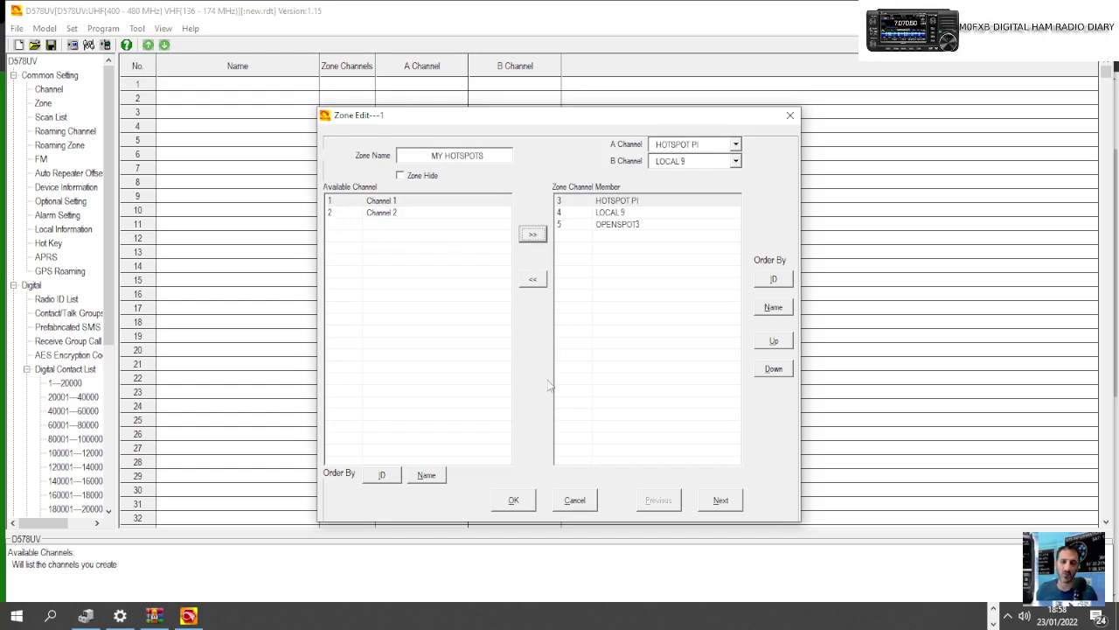
left_click(513, 499)
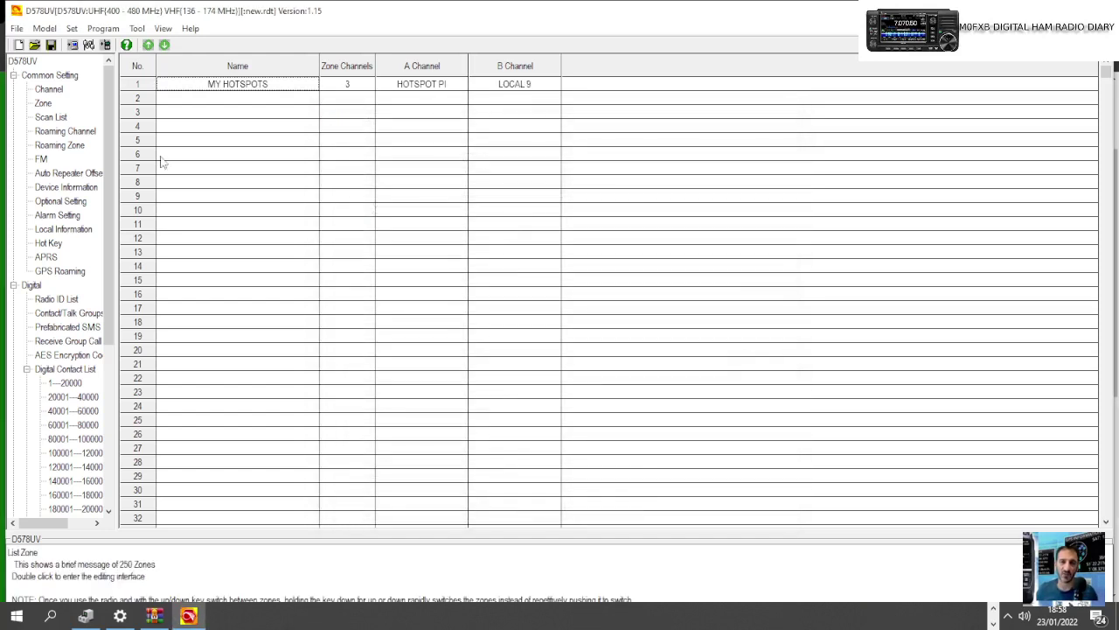
Open the empty second zone and enter a draft name, then close the zone editor.
left_click(41, 104)
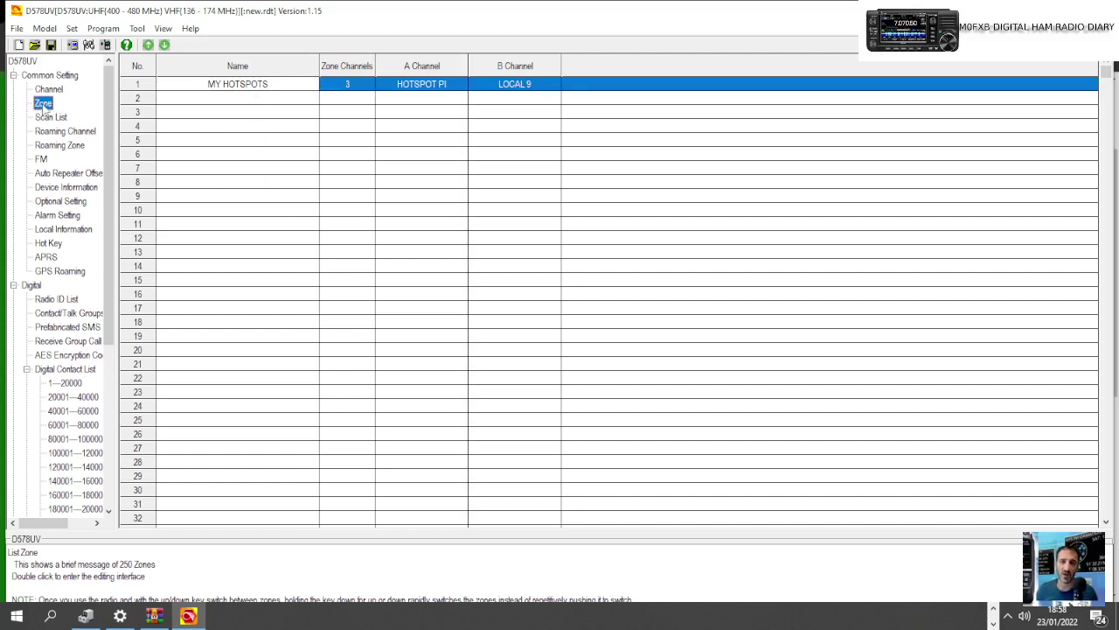
left_click(252, 100)
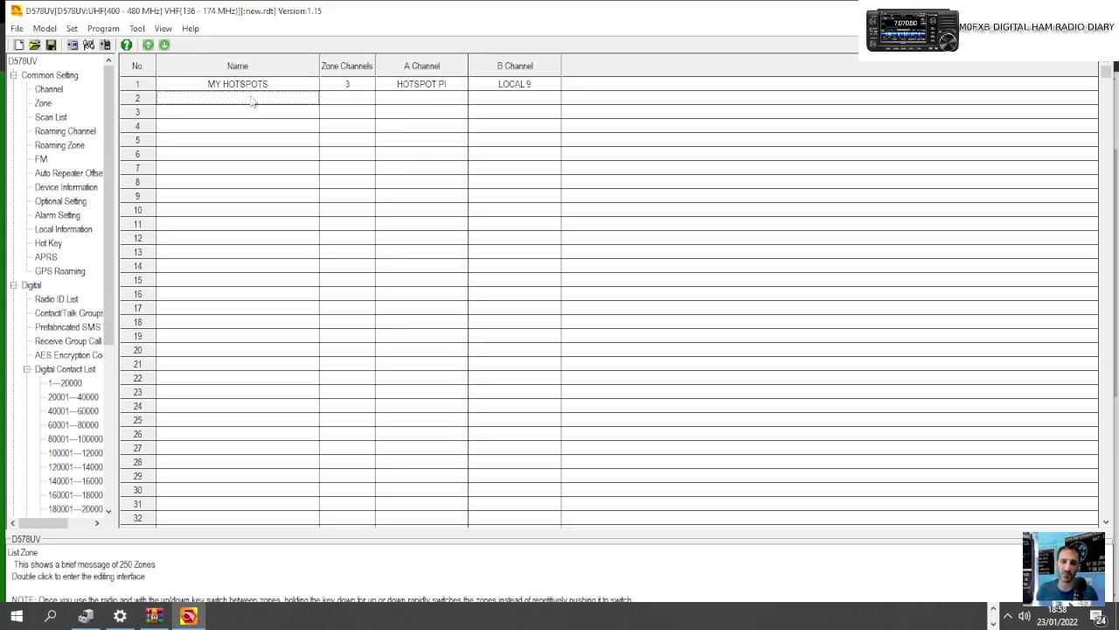
double_click(252, 100)
type("MY")
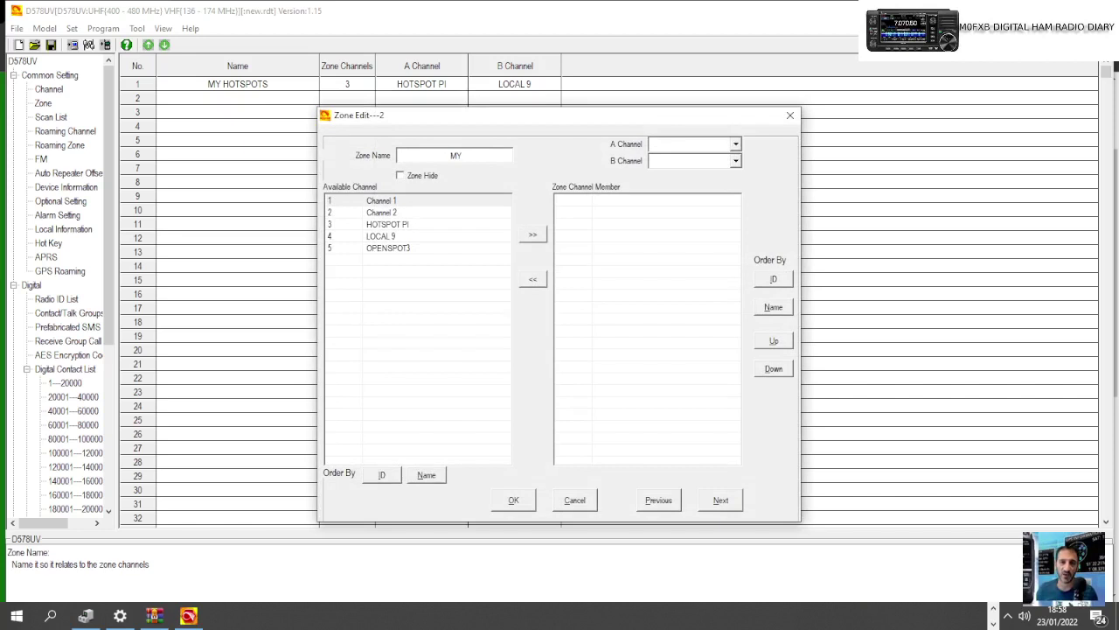
type(" ANALOGUR")
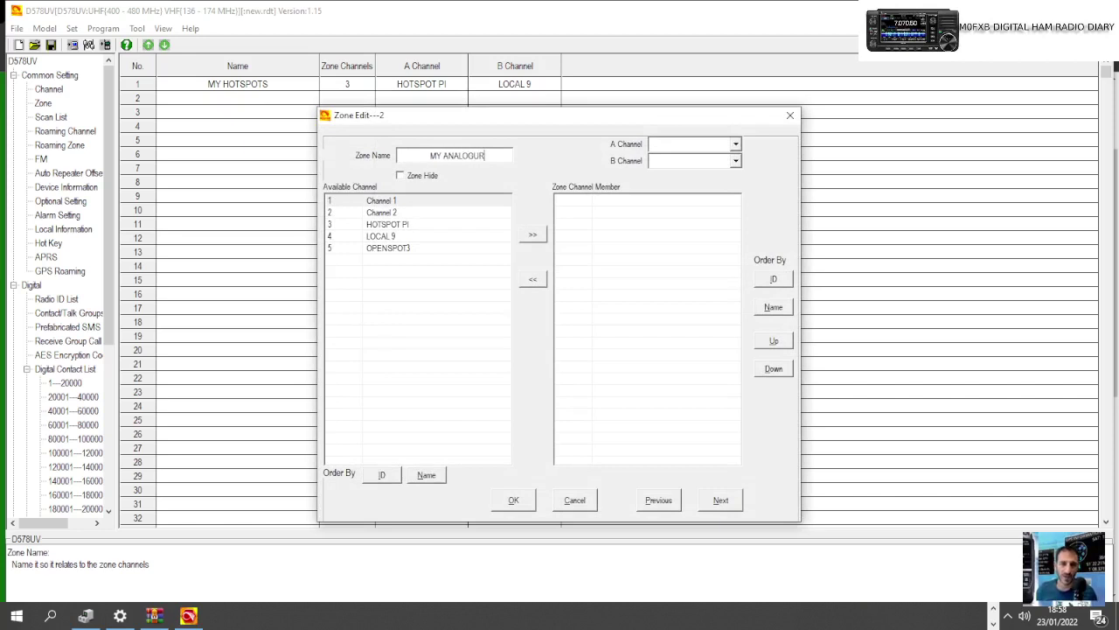
key("BackSpace")
type("E ")
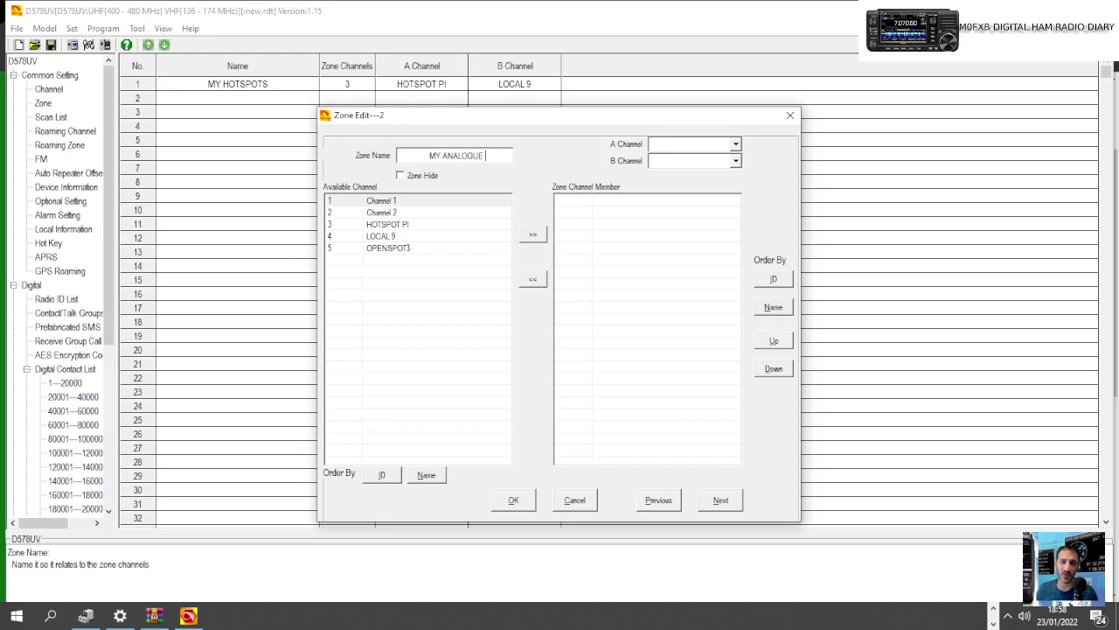
type("REP")
left_click(507, 503)
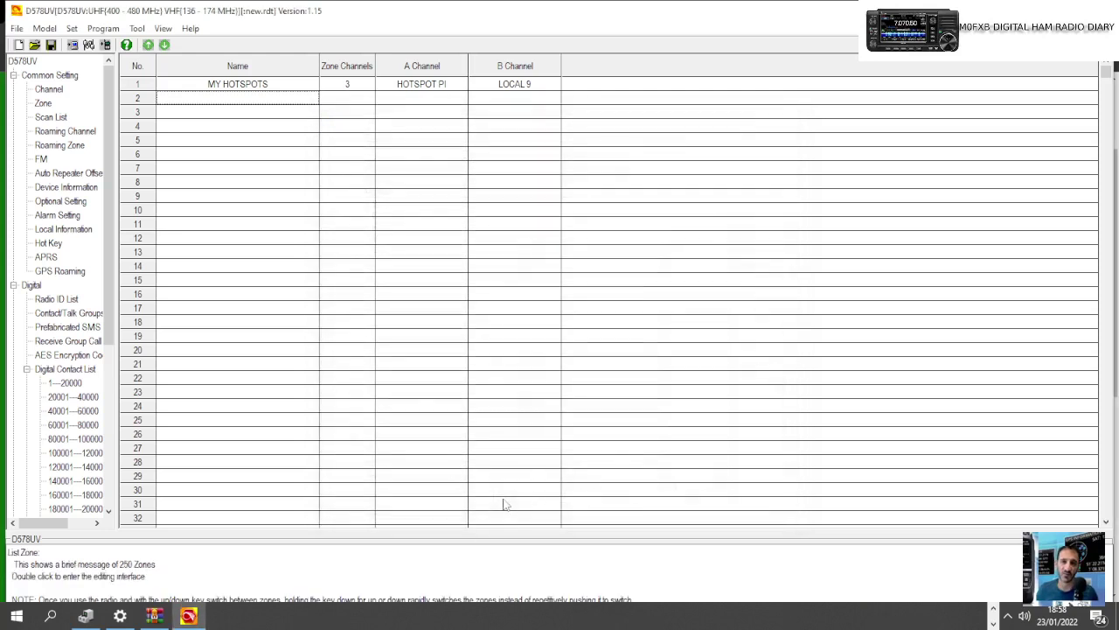
Name zone 2 'MY REPEATERS', add Channel 2 as its member, and save it.
double_click(245, 101)
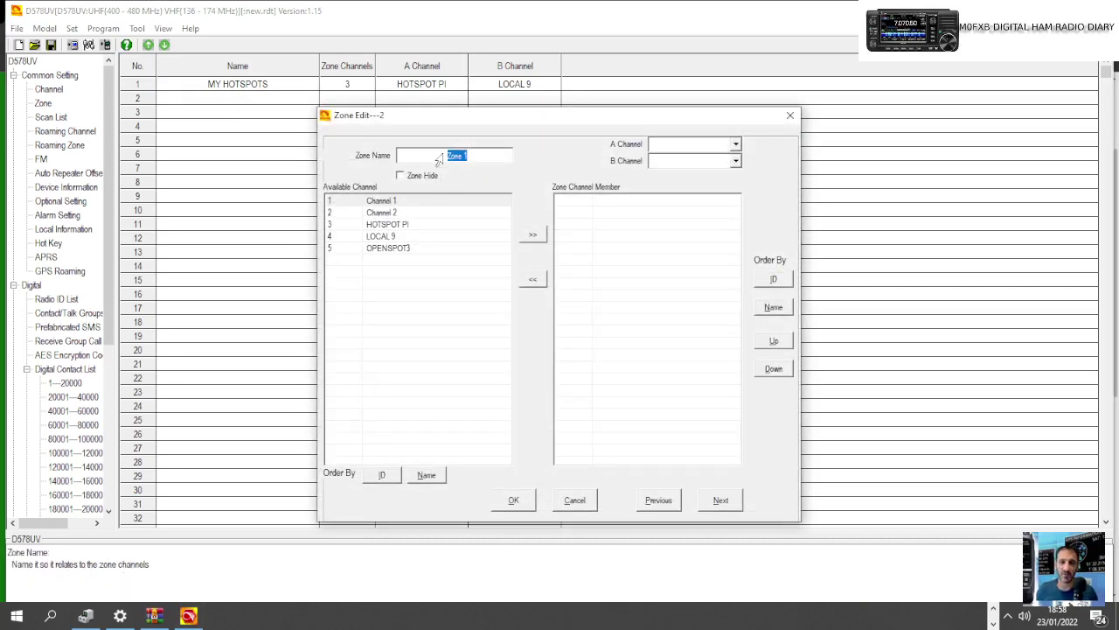
type("MY REPEATERS")
left_click(381, 215)
left_click(533, 234)
left_click(514, 502)
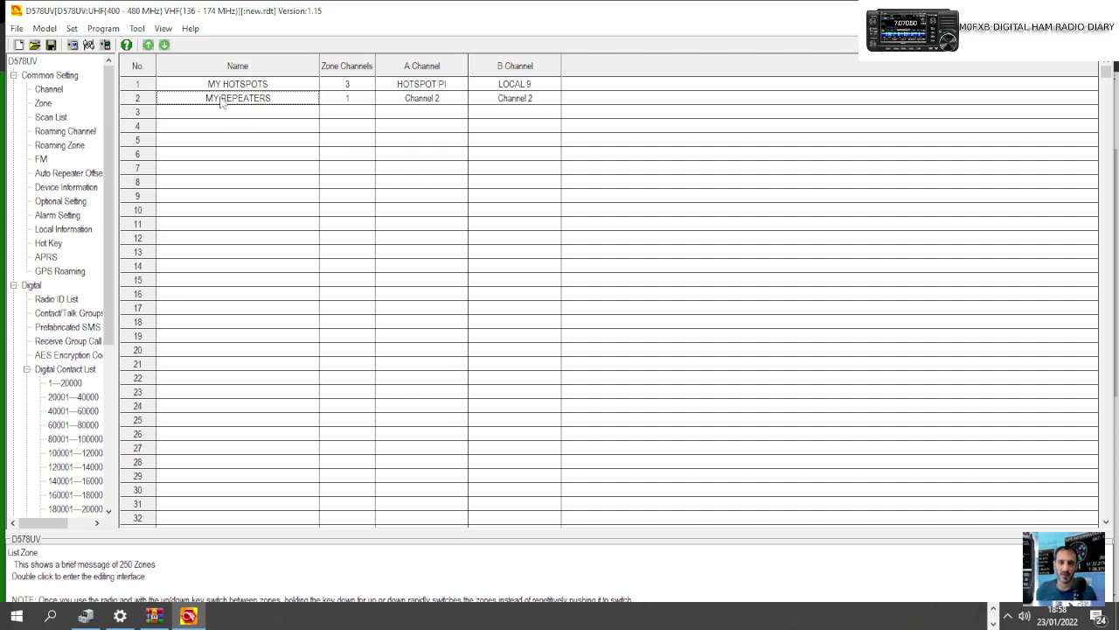
Open empty channel 6 from the channel list and name it GB3WR.
left_click(54, 93)
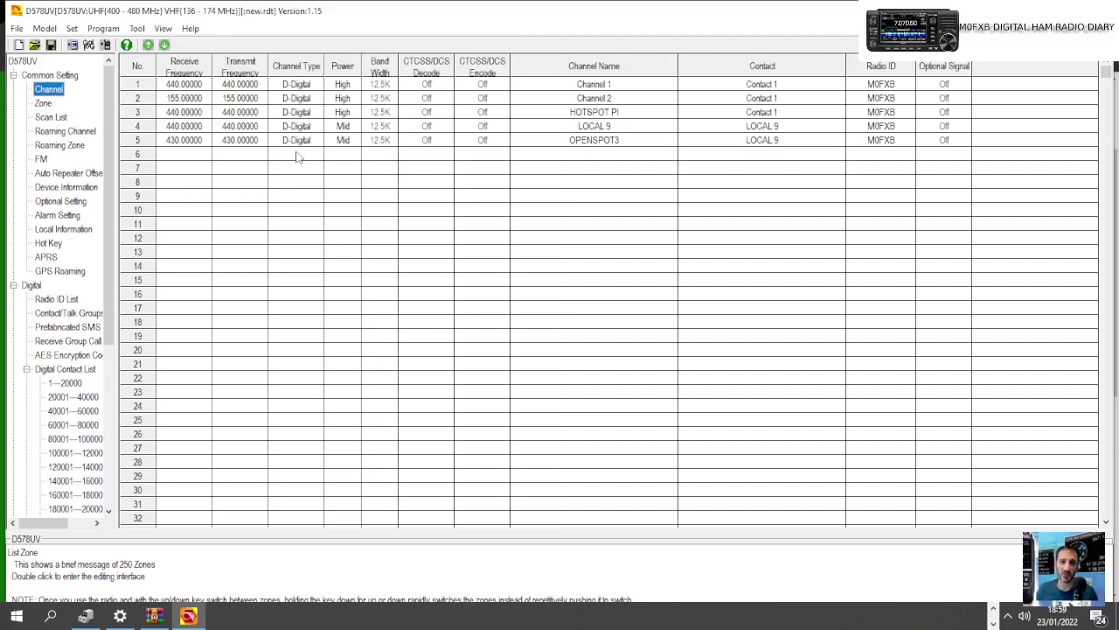
double_click(243, 157)
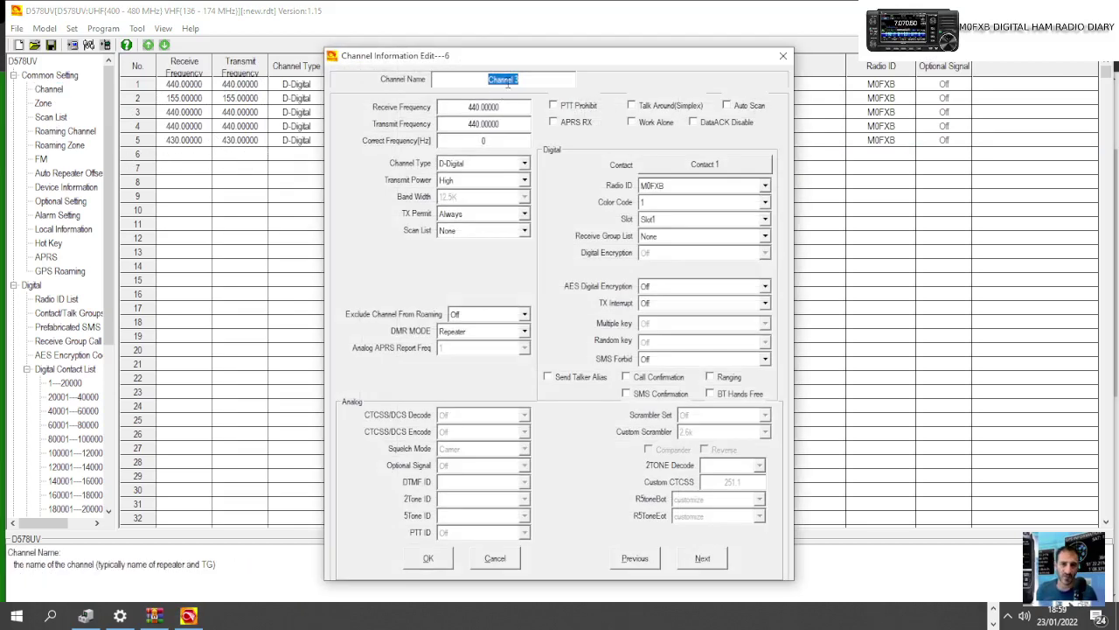
type("GB3WR")
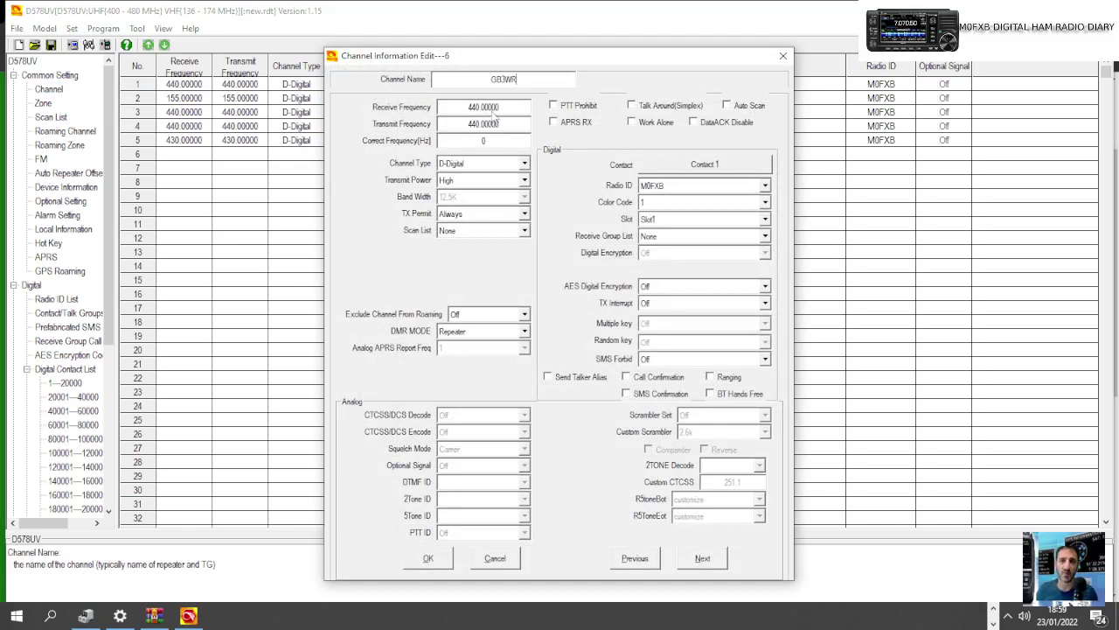
Set the receive frequency to 145.600 and the transmit frequency to 145.000.
double_click(494, 108)
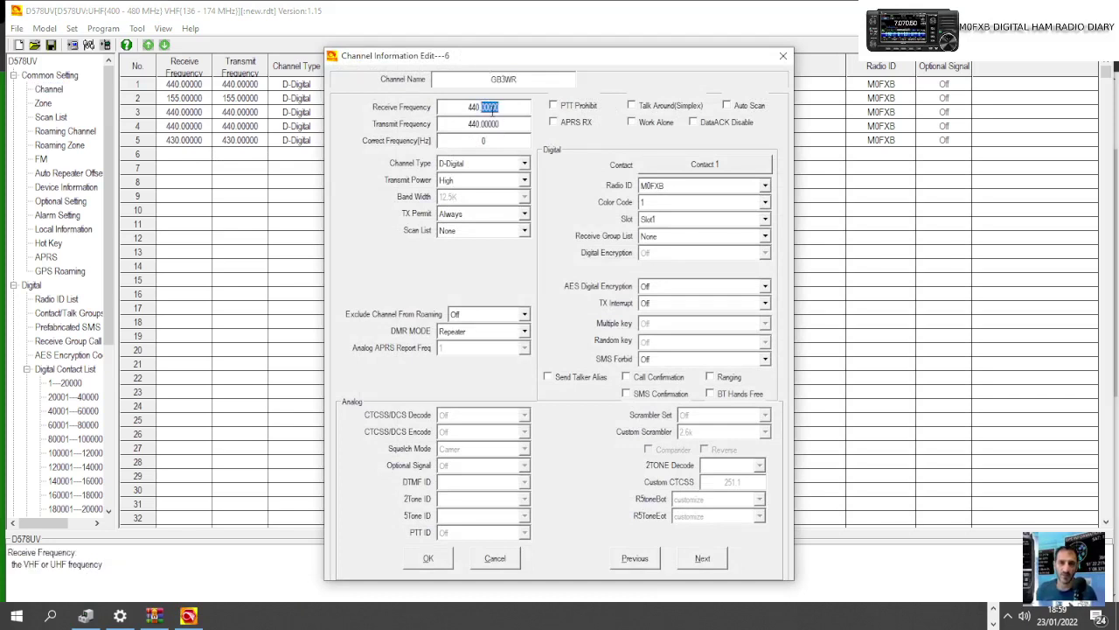
left_click(505, 106)
key("ctrl+shift+Left")
key("ctrl+shift+Left")
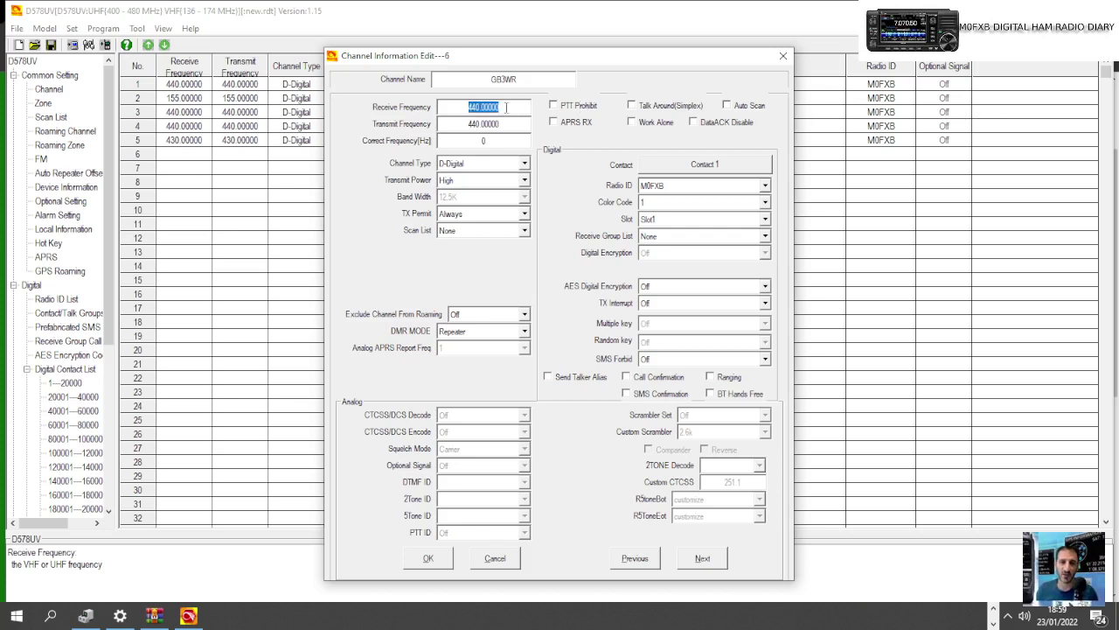
type("145")
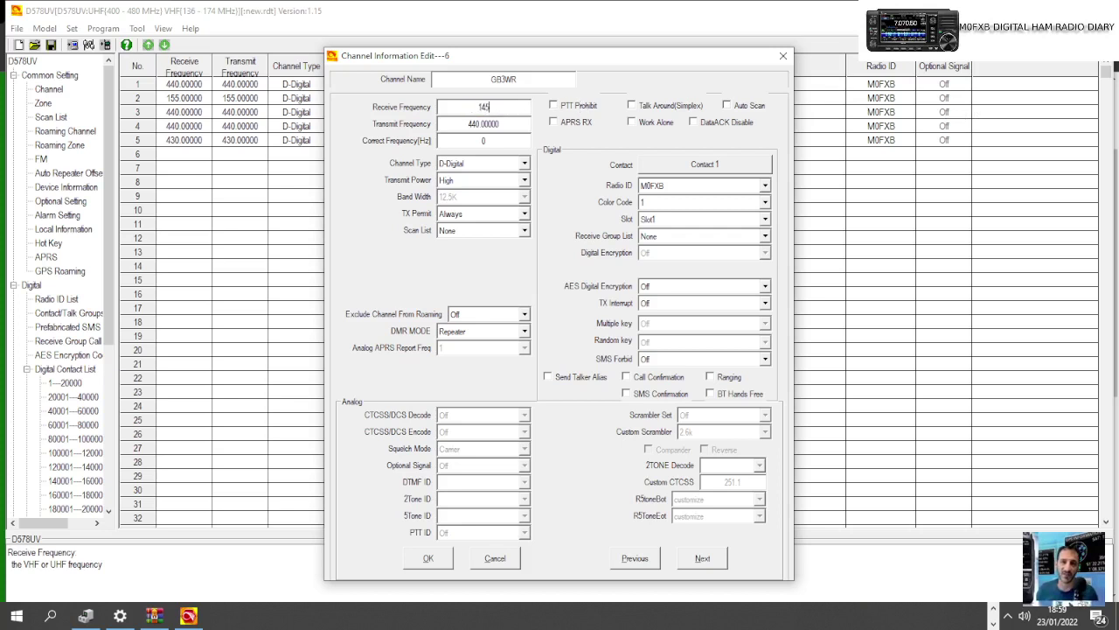
type(".600")
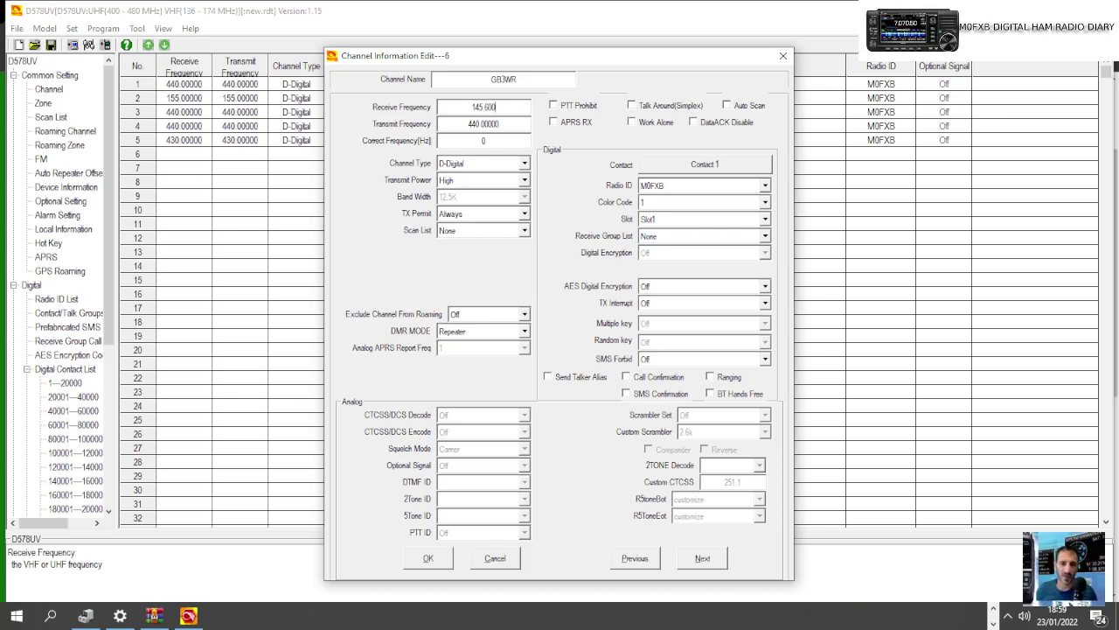
double_click(502, 124)
key("BackSpace")
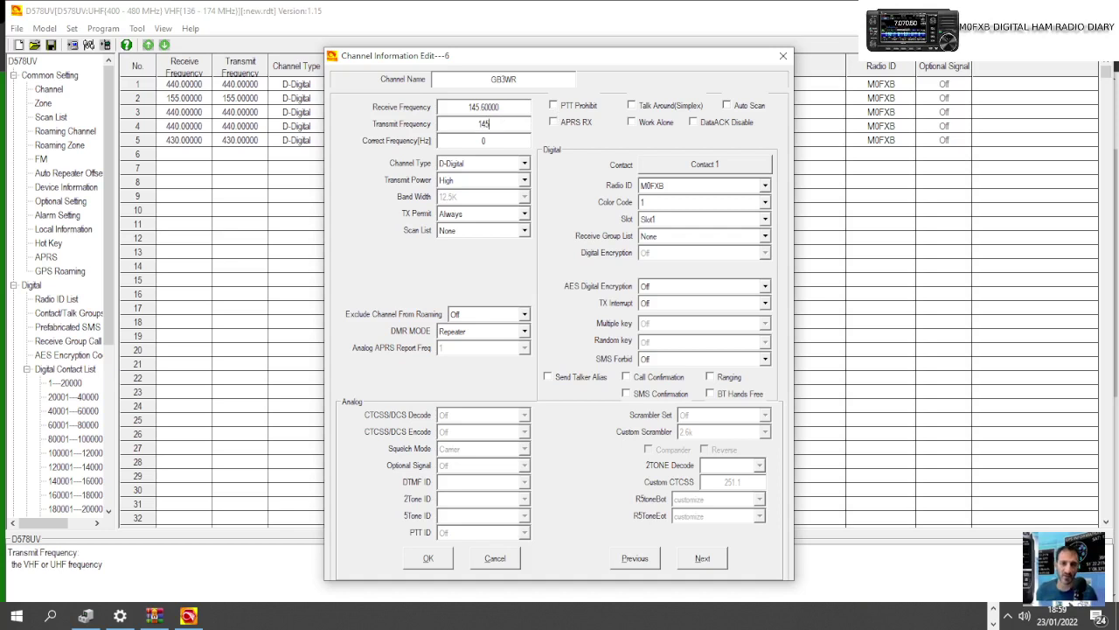
type("000")
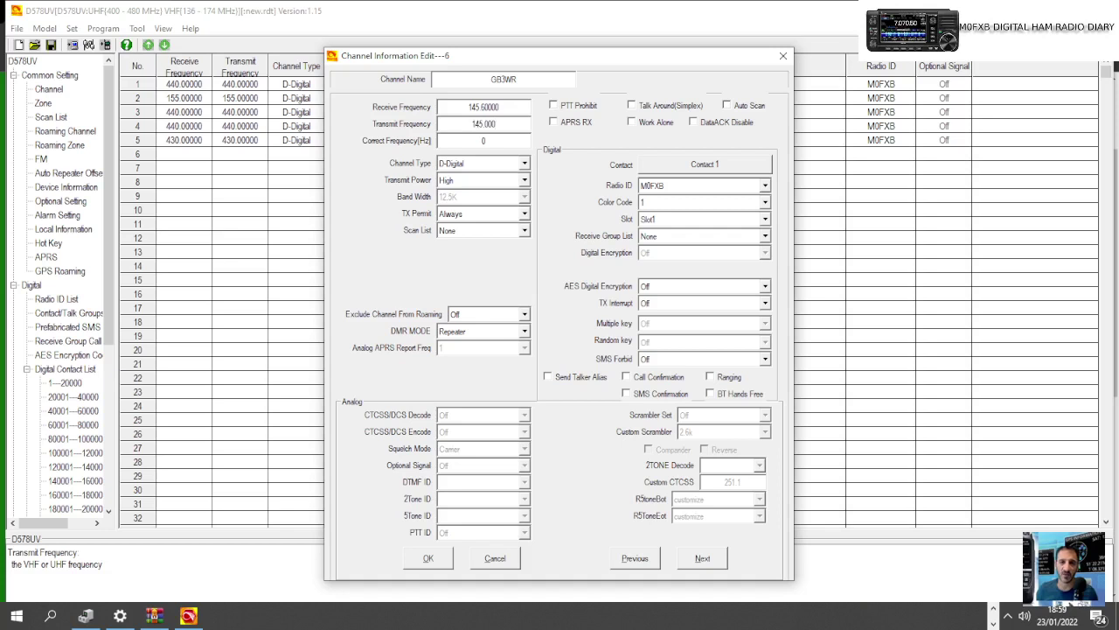
Set the GB3WR channel type to A-Analog.
left_click(523, 166)
left_click(480, 186)
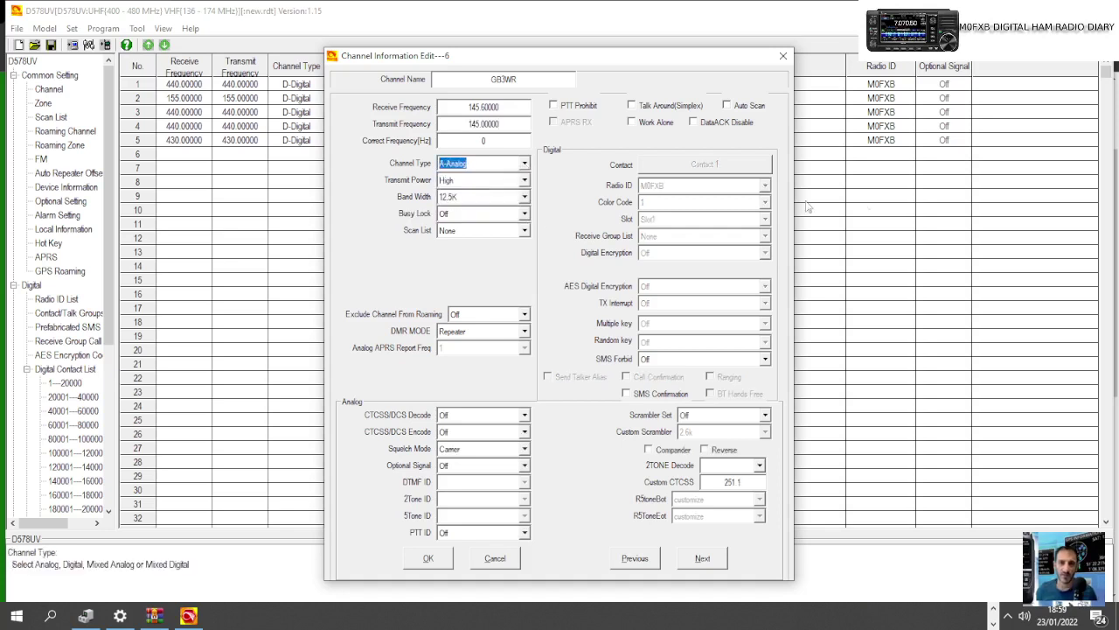
left_click(760, 465)
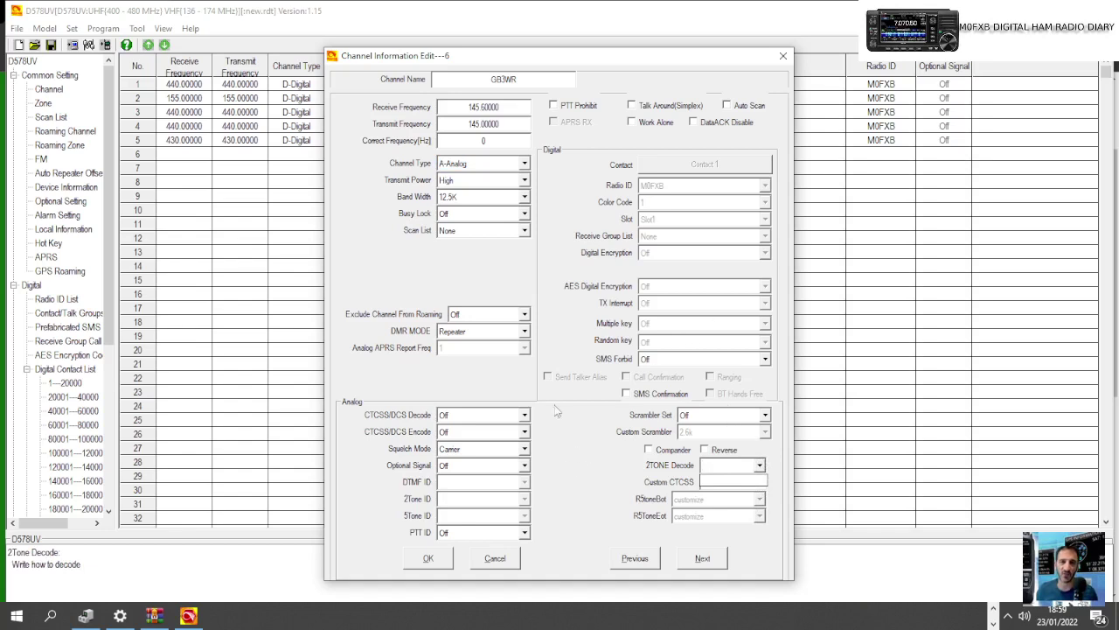
left_click_drag(647, 67, 635, 36)
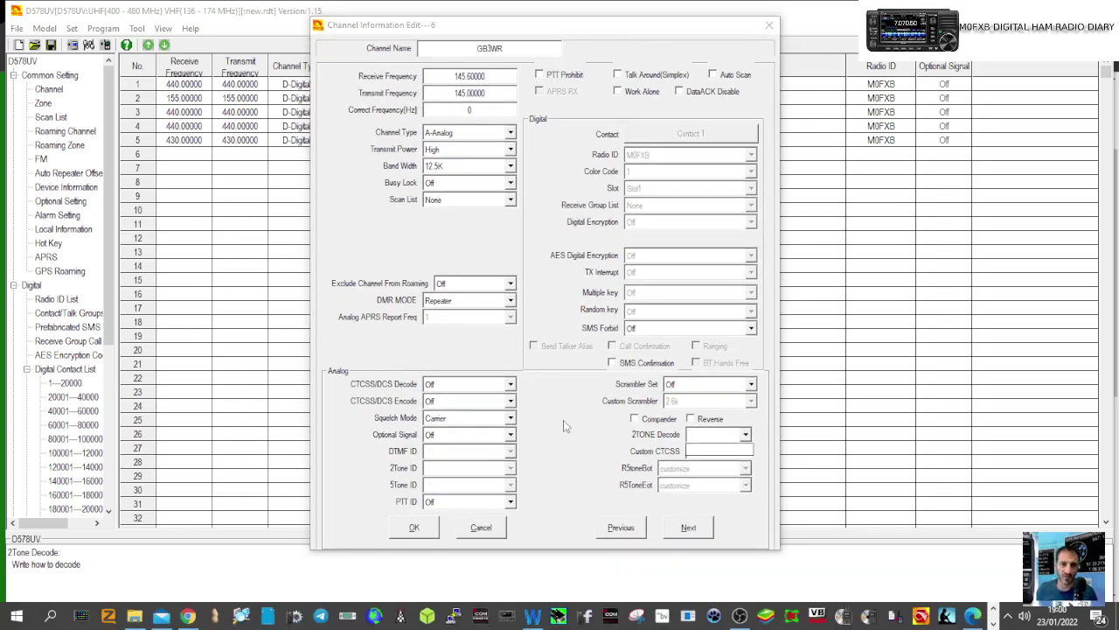
Set both CTCSS/DCS Decode and Encode to CTCSS.
left_click(512, 385)
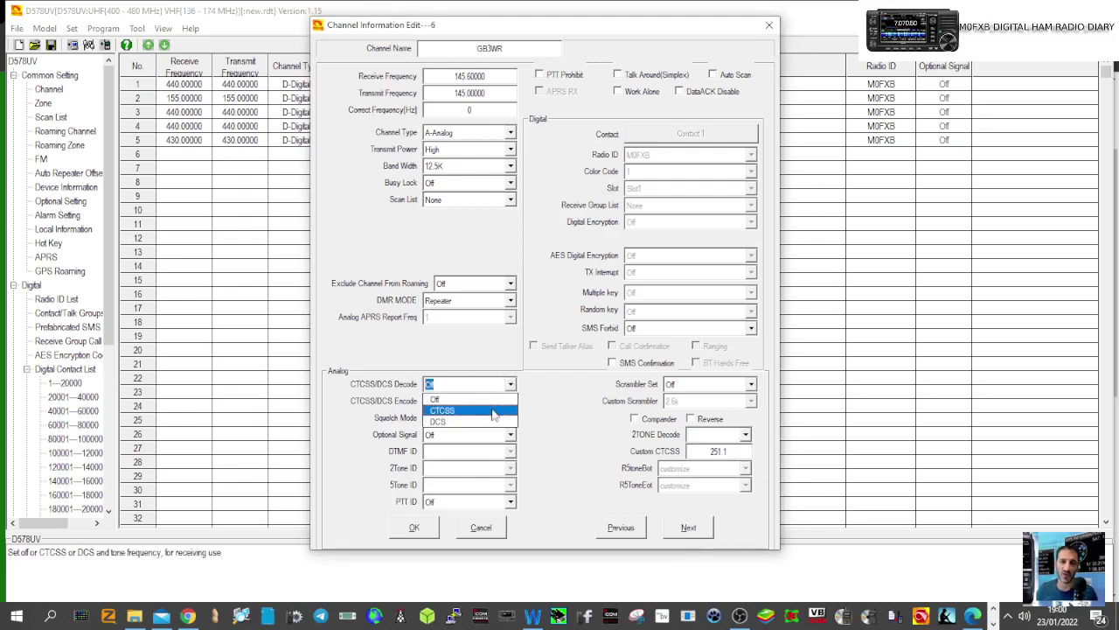
left_click(494, 411)
left_click(513, 402)
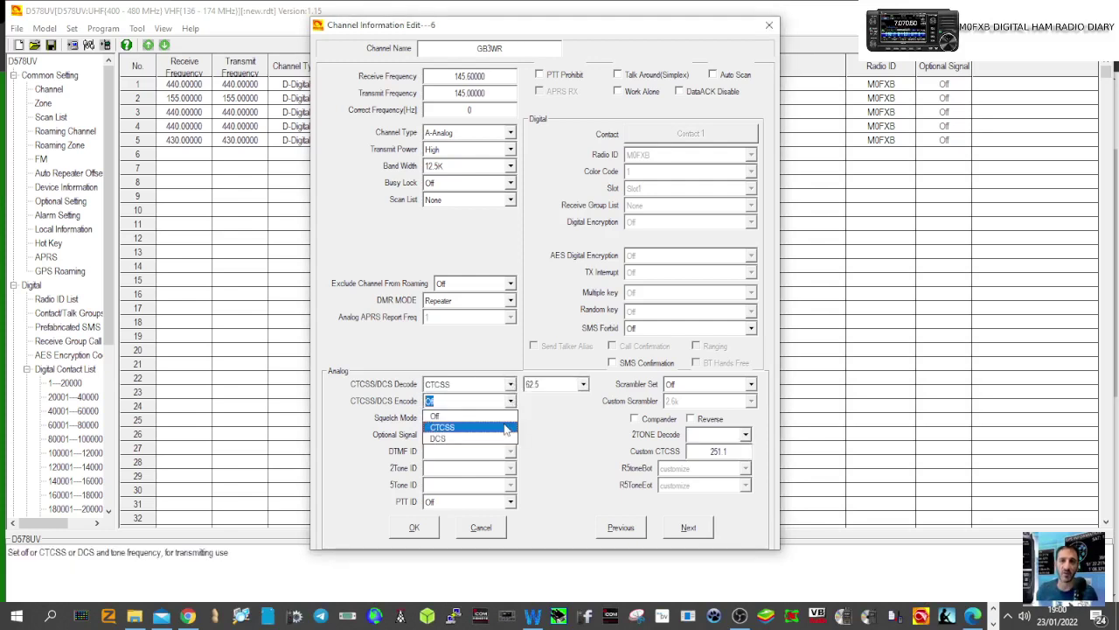
left_click(505, 428)
Choose 94.8 for both the decode and encode tones and save the channel.
left_click(583, 384)
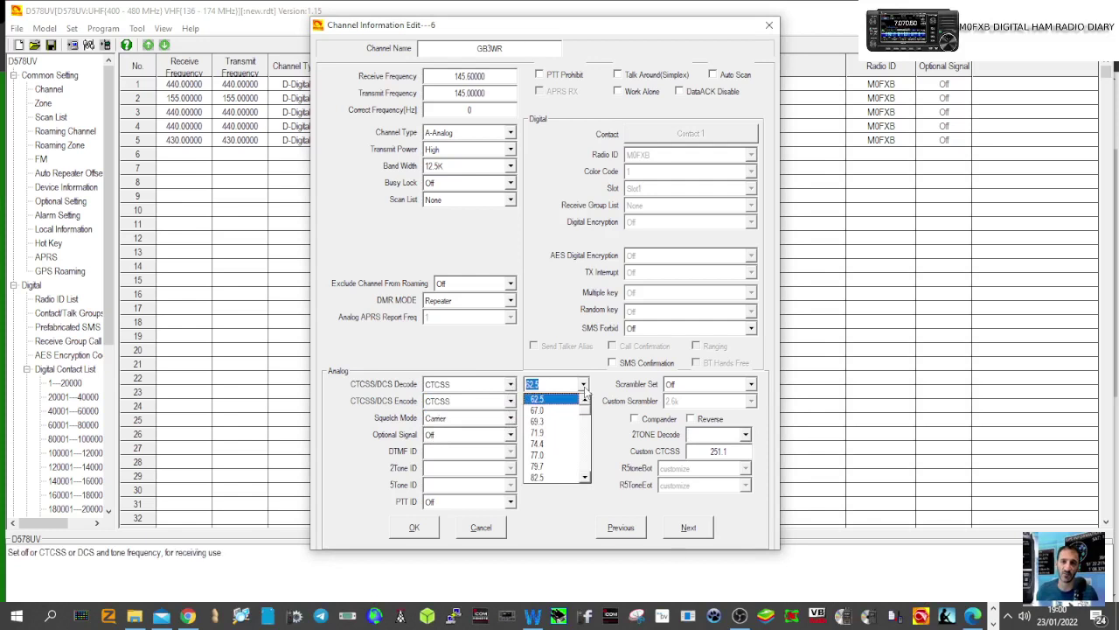
scroll(588, 481, "down", 3)
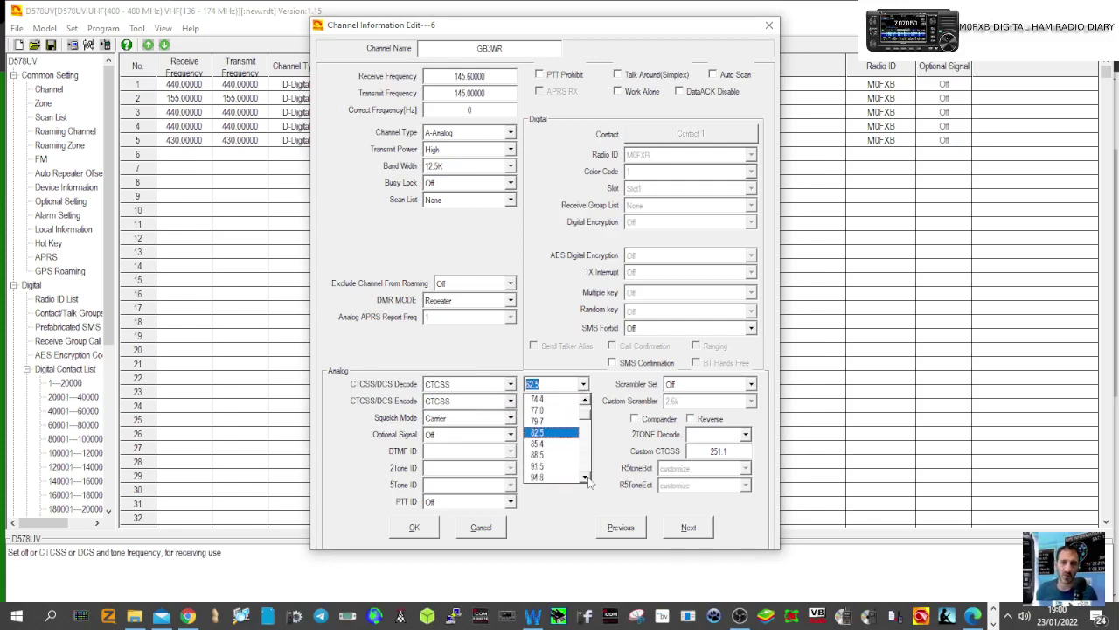
left_click(528, 447)
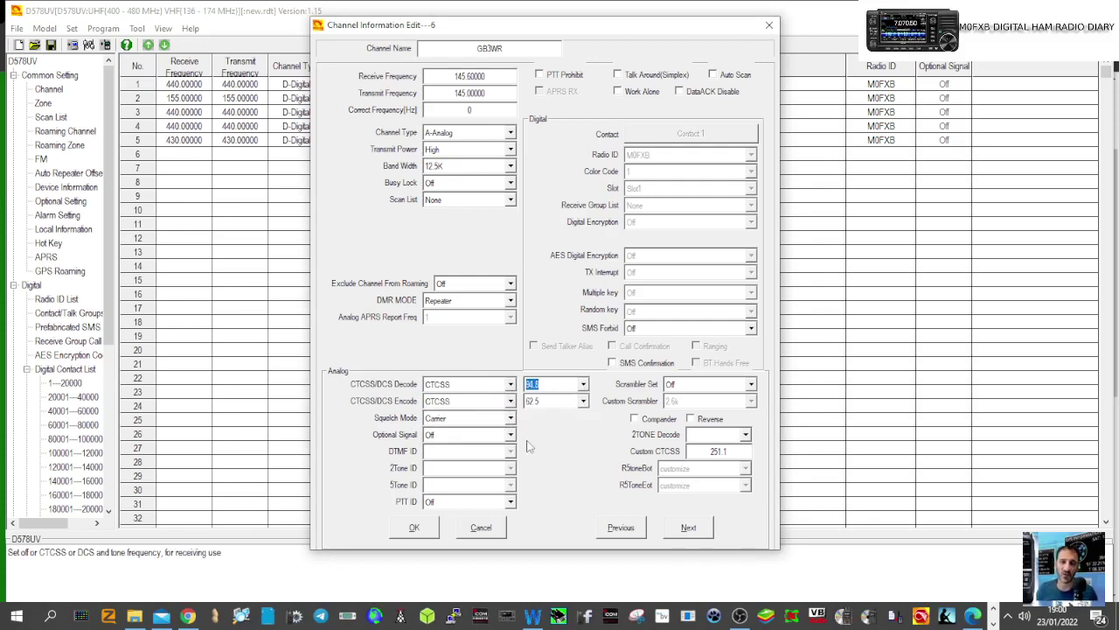
left_click(584, 401)
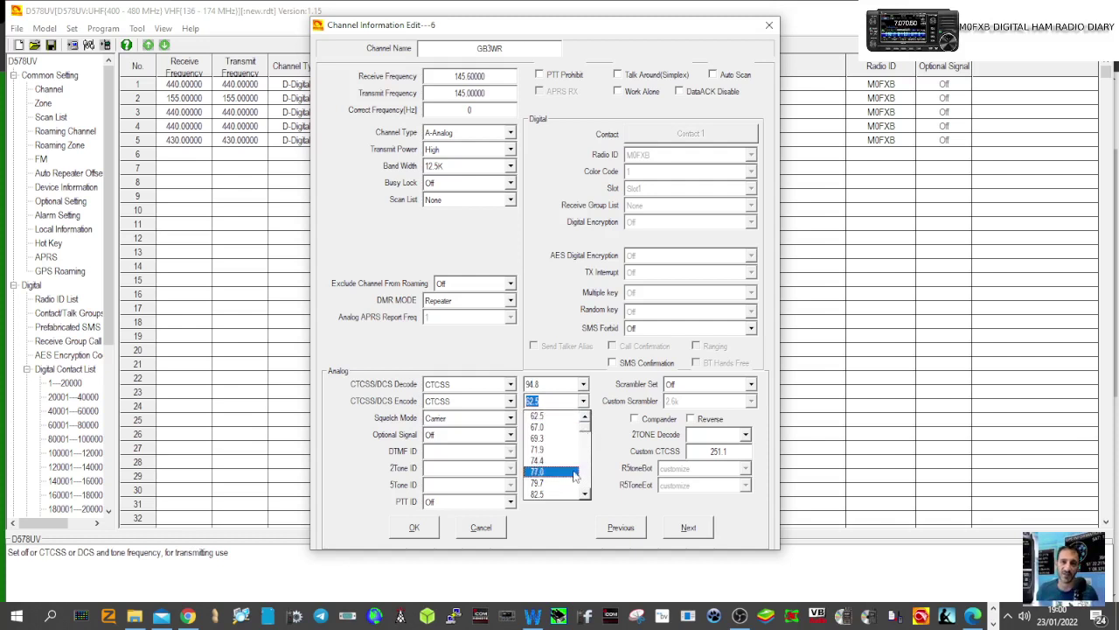
left_click(585, 494)
left_click(585, 494)
left_click(585, 494)
left_click(585, 494)
left_click(585, 494)
left_click(585, 494)
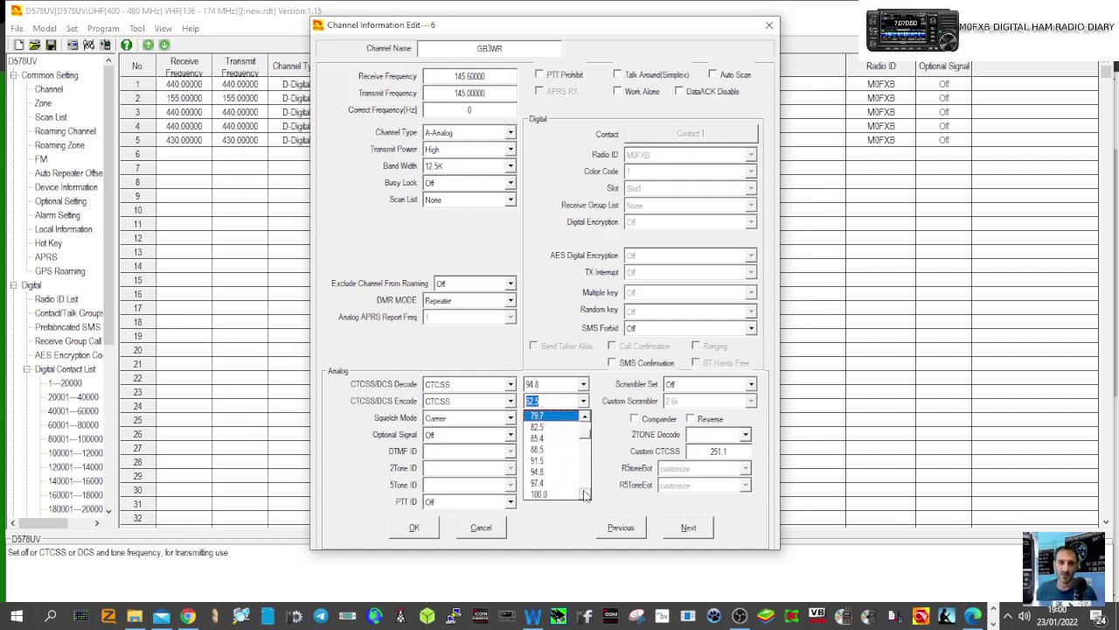
left_click(542, 471)
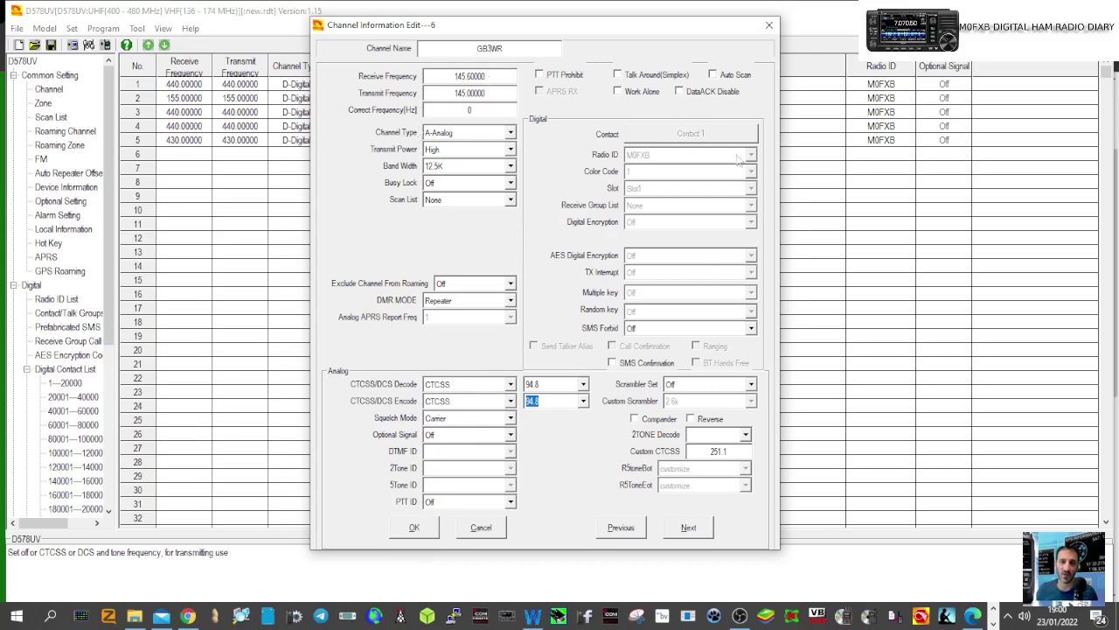
left_click(415, 527)
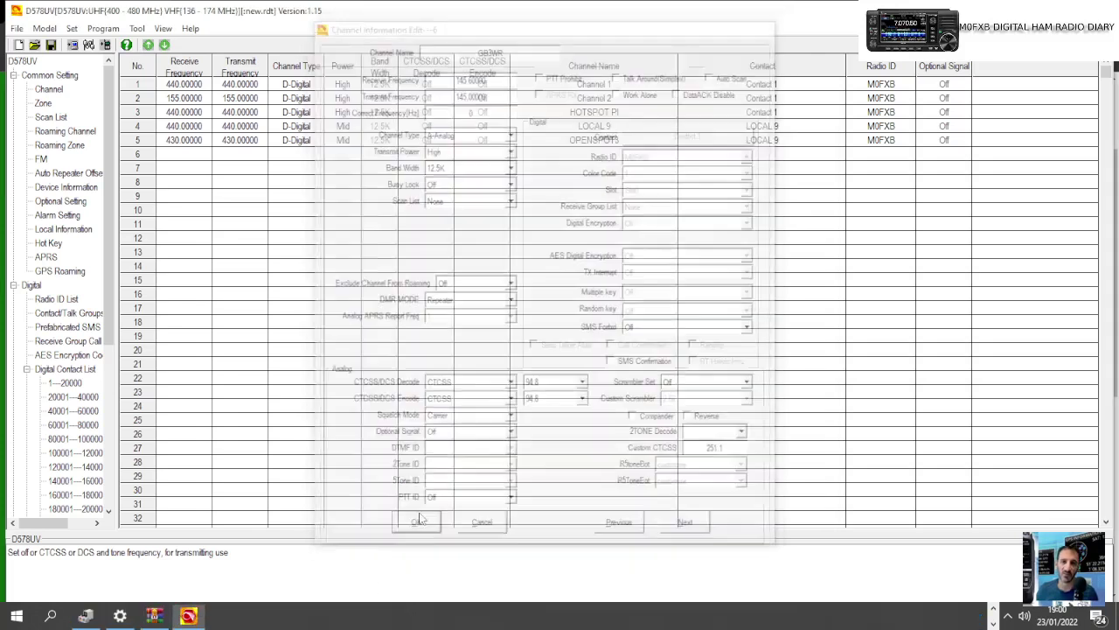
In the MY REPEATERS zone, add GB3WR, remove Channel 2, and confirm.
left_click(42, 103)
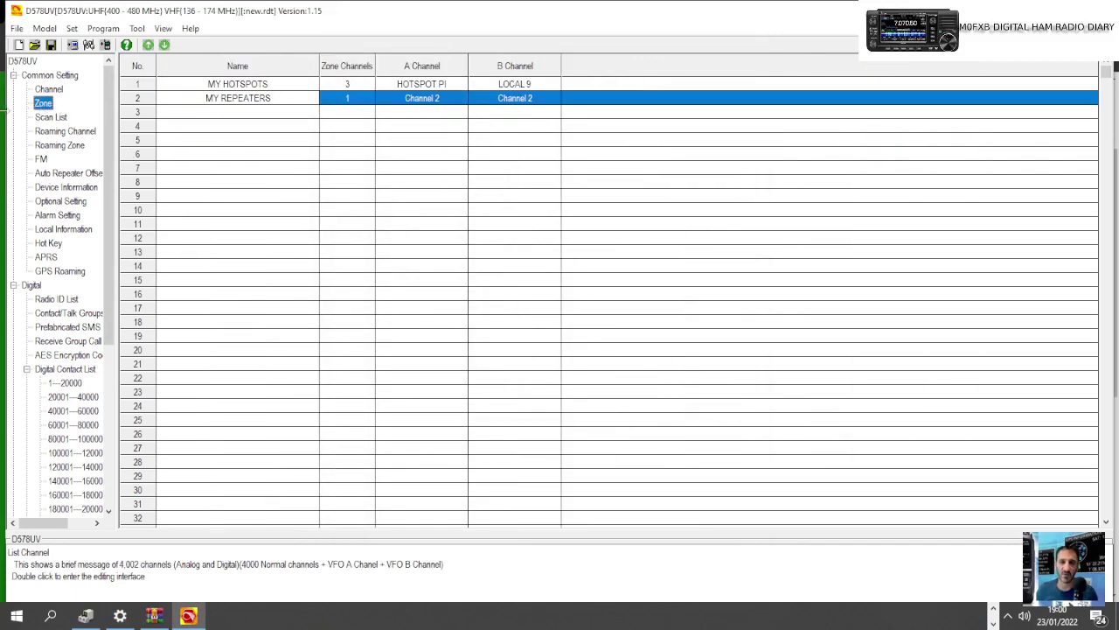
double_click(223, 102)
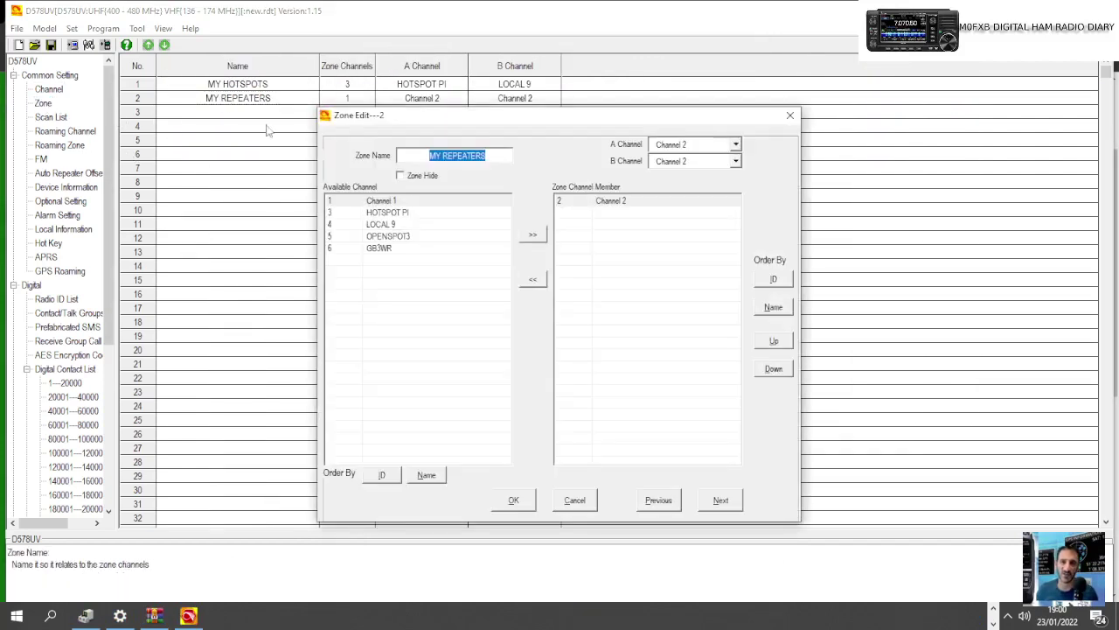
left_click(407, 249)
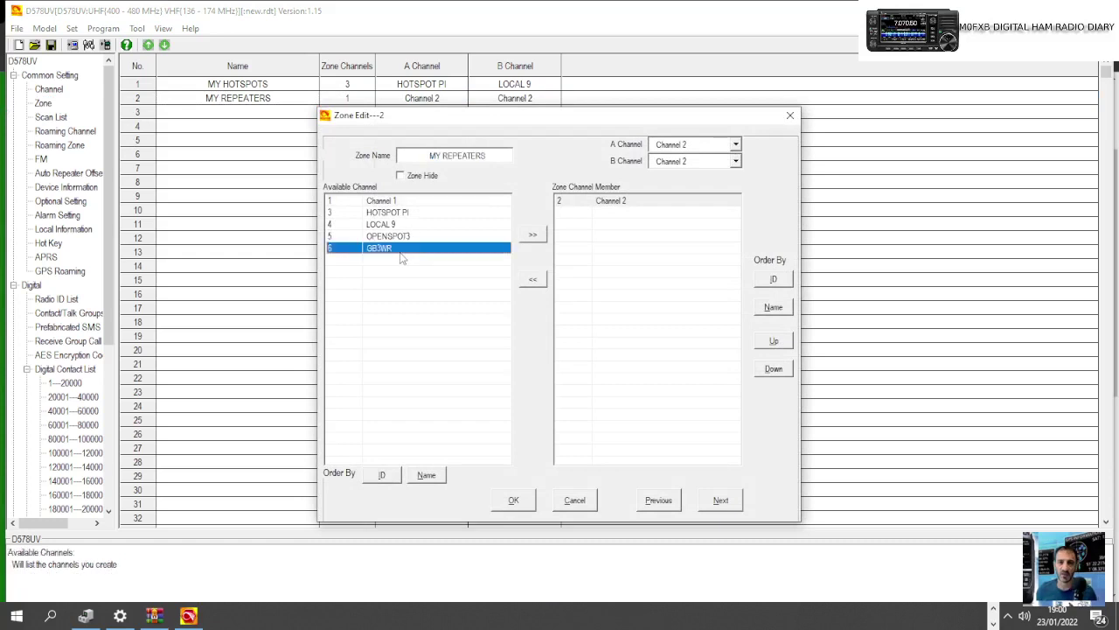
left_click(535, 236)
left_click(559, 201)
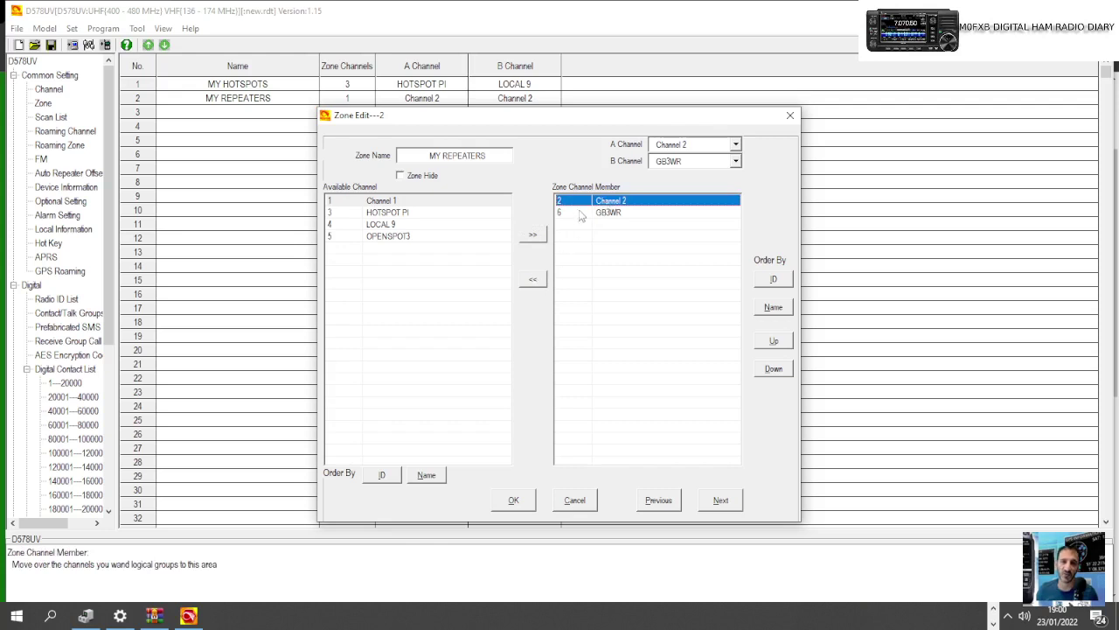
left_click(543, 283)
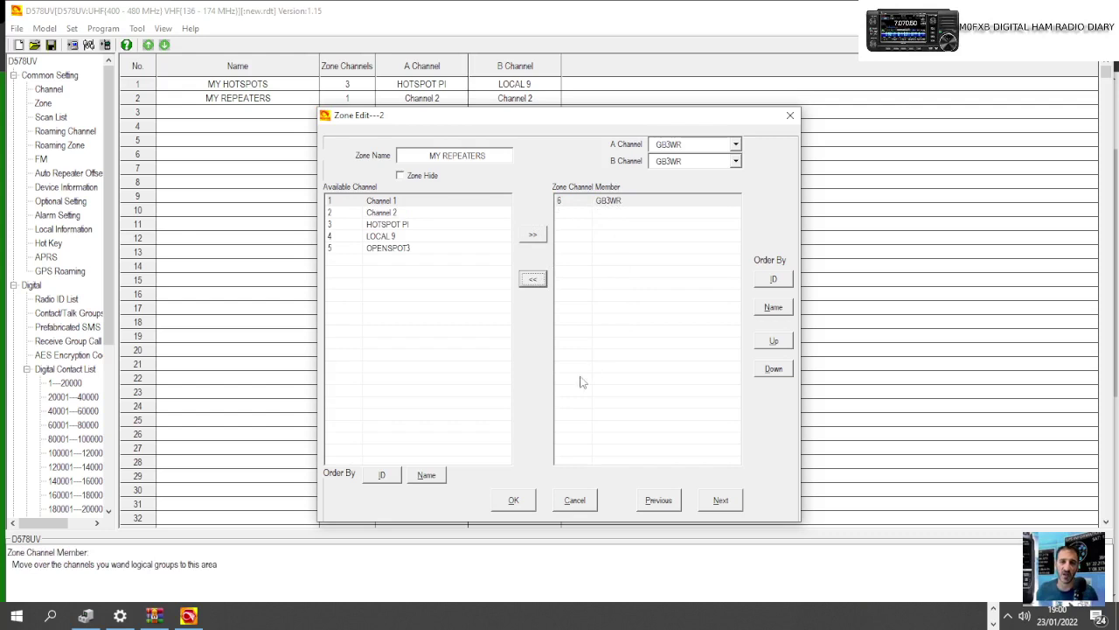
left_click(518, 502)
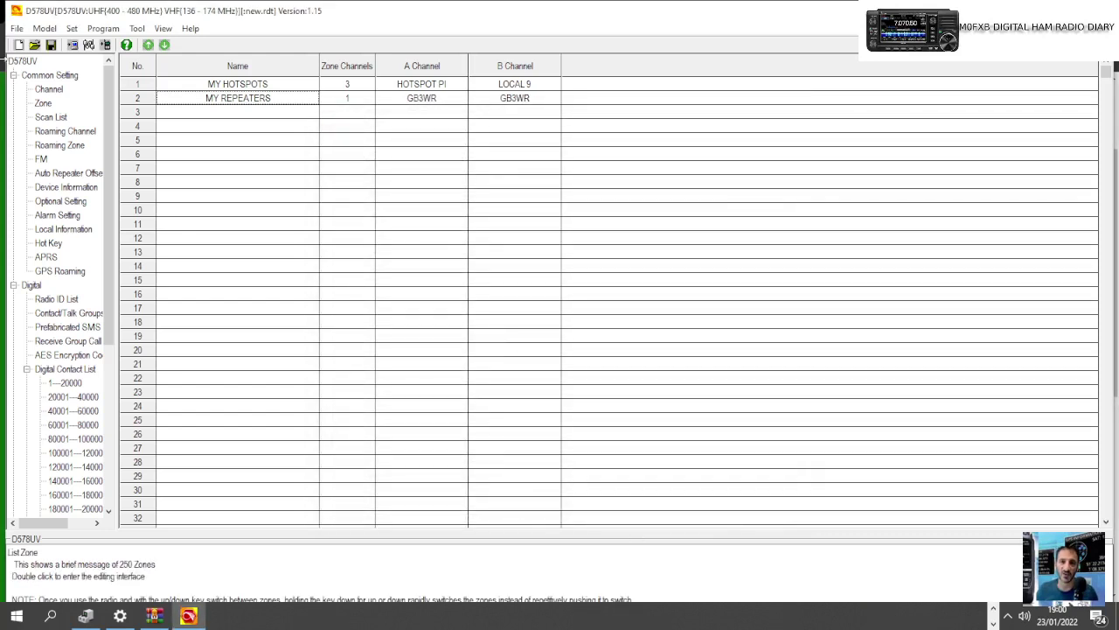
Reopen and close the MY HOTSPOTS and MY REPEATERS zone editors to check them.
left_click(292, 101)
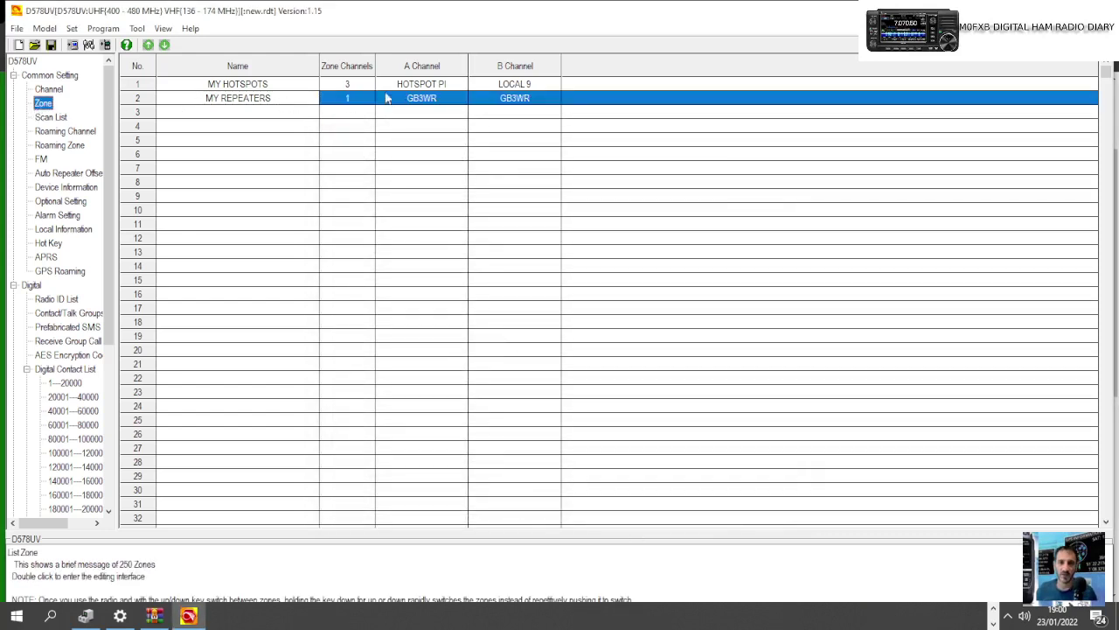
left_click(279, 85)
double_click(263, 86)
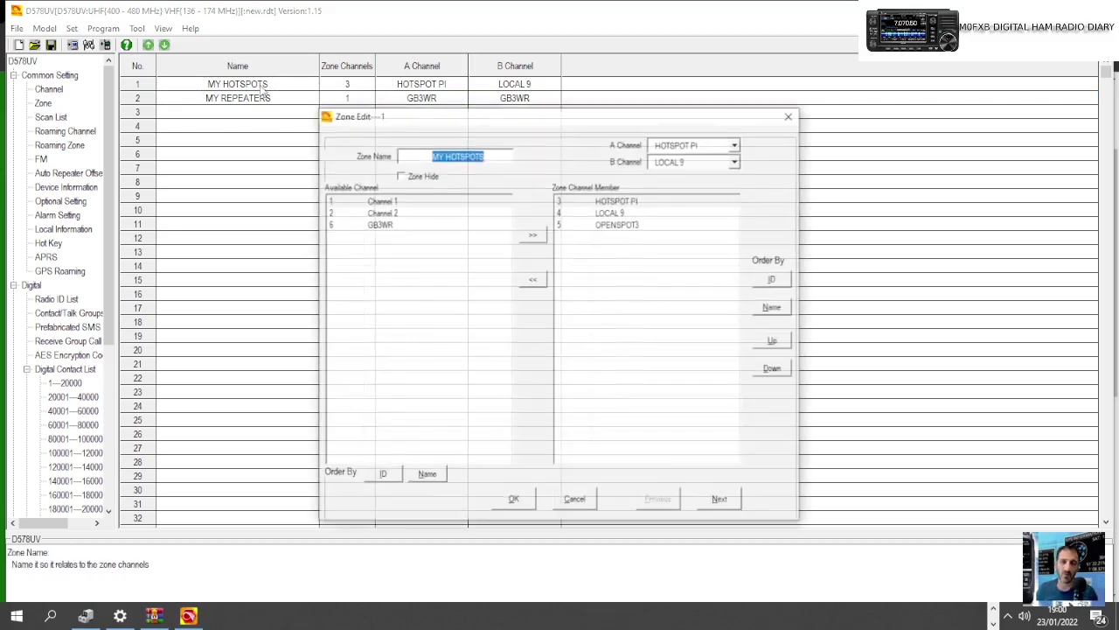
left_click(786, 118)
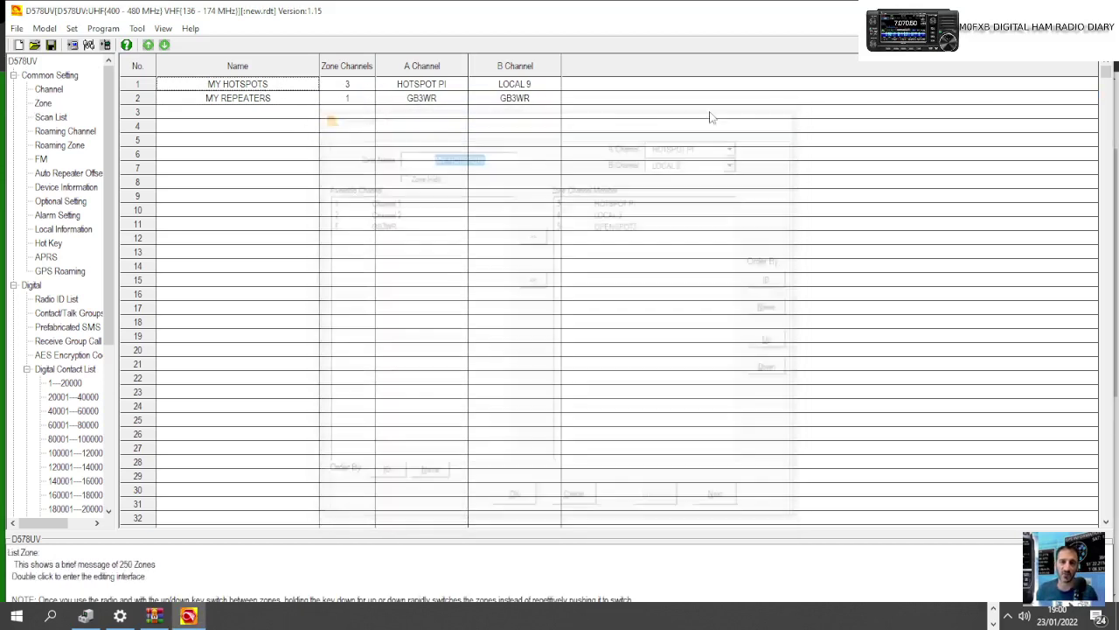
double_click(260, 98)
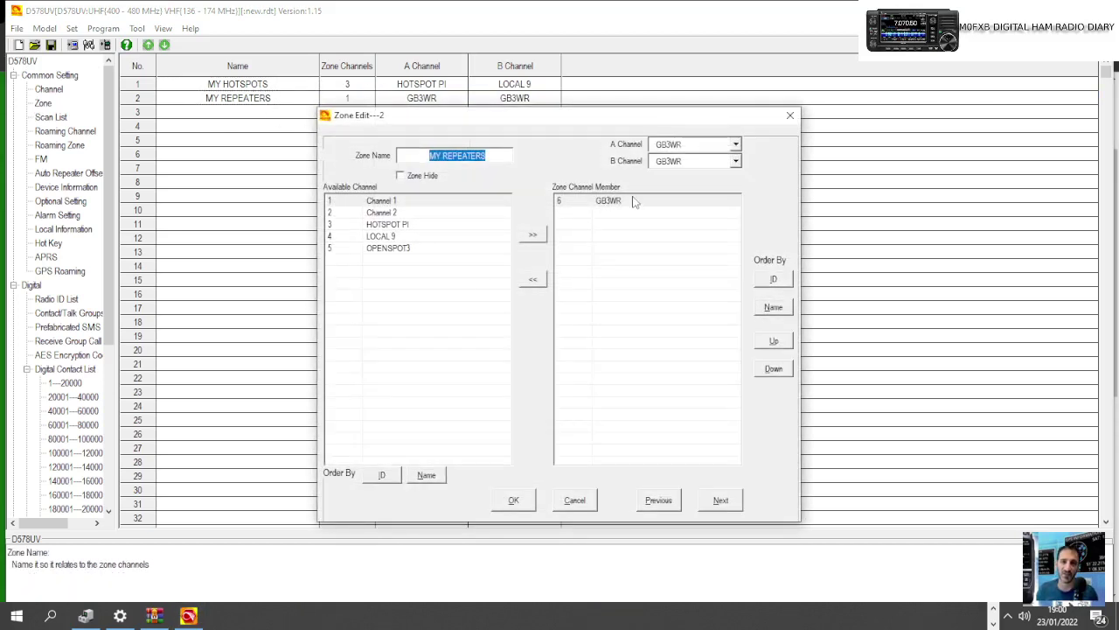
left_click(790, 115)
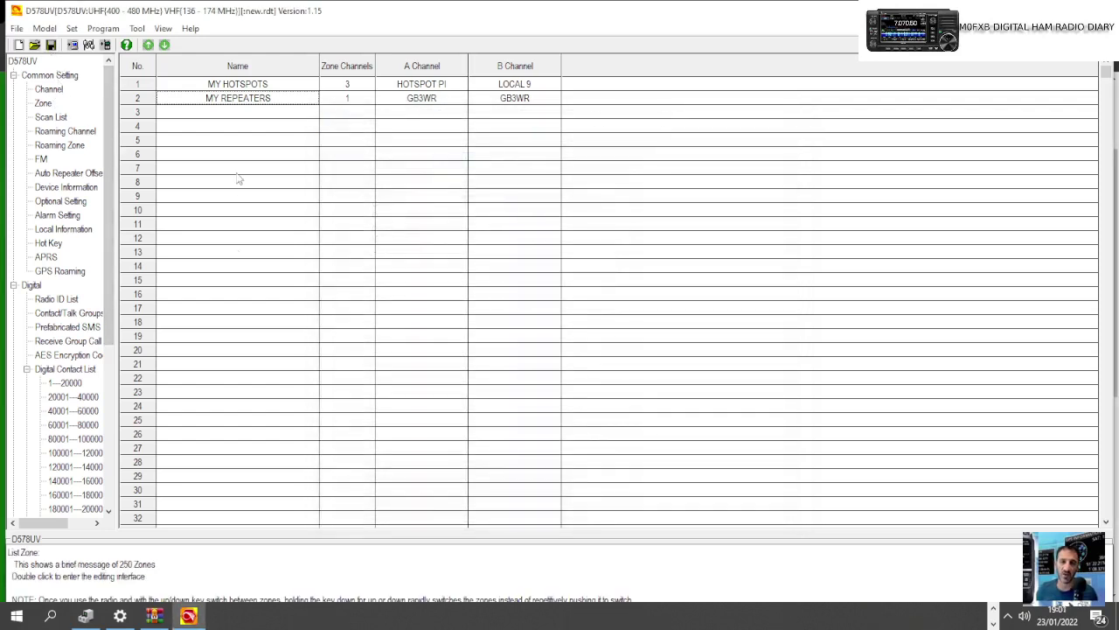
Save the codeplug as 'new 578 JAN 2022' in Desktop\578 and acknowledge the confirmation.
key("Down")
key("Down")
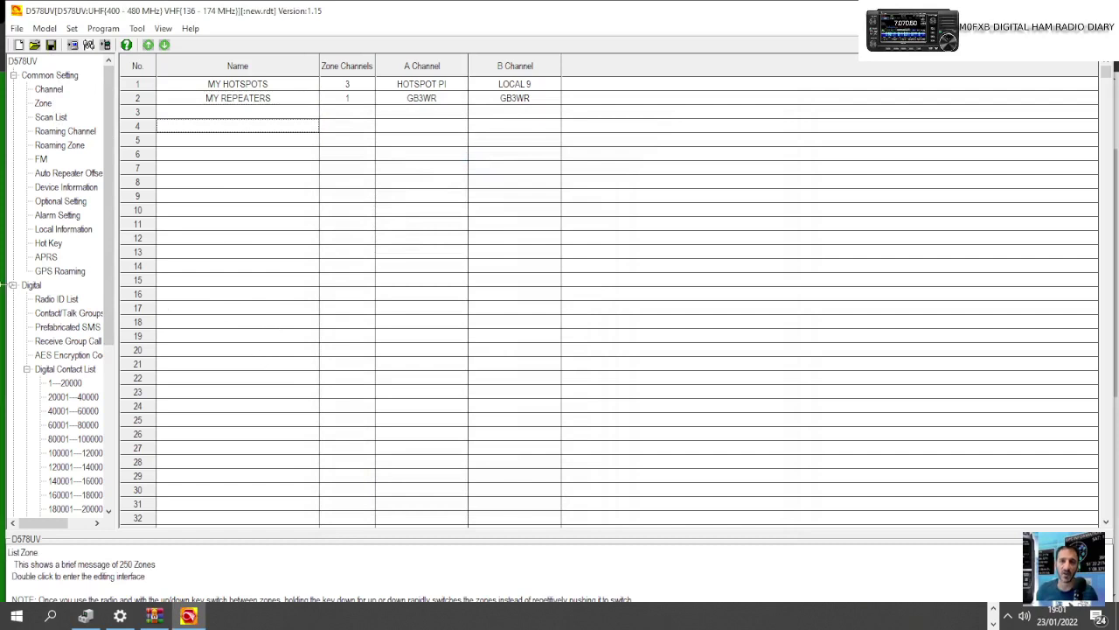
left_click(52, 46)
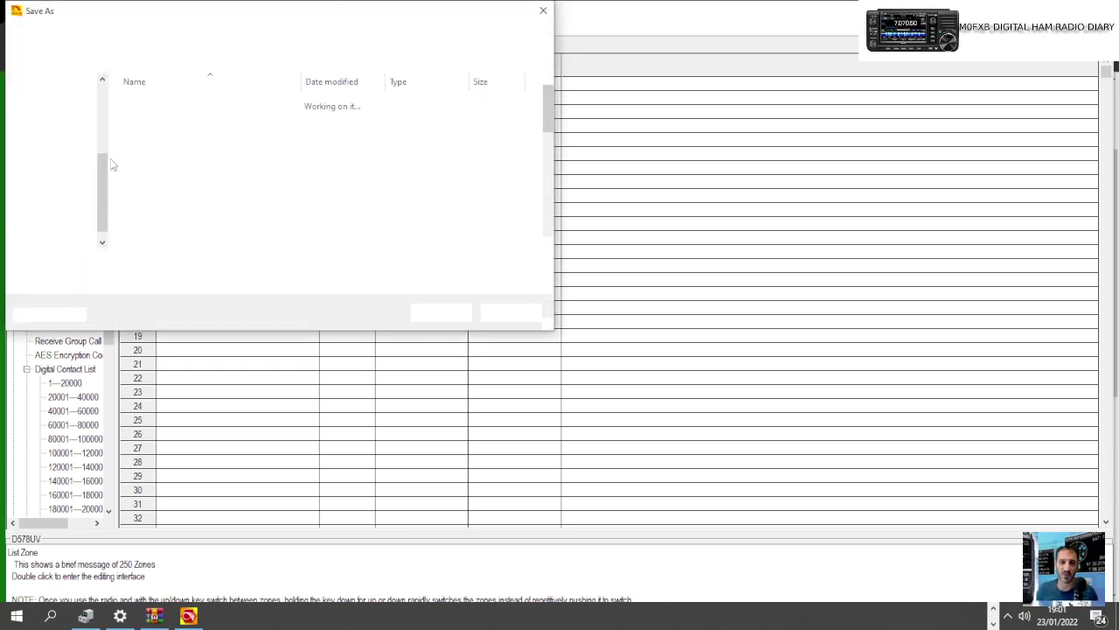
left_click(61, 119)
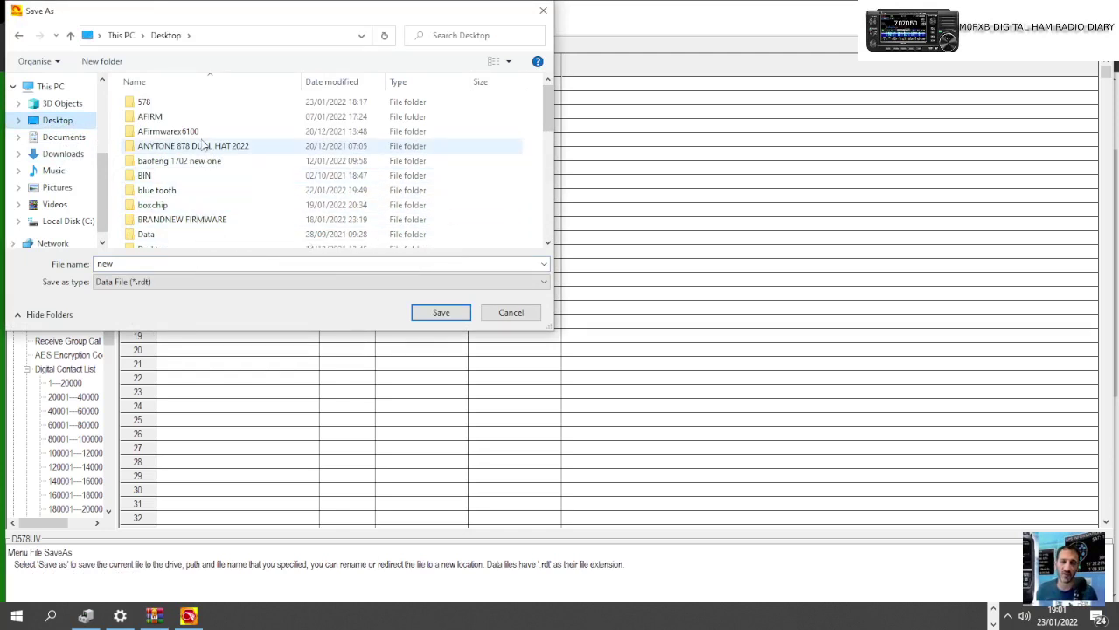
left_click(161, 102)
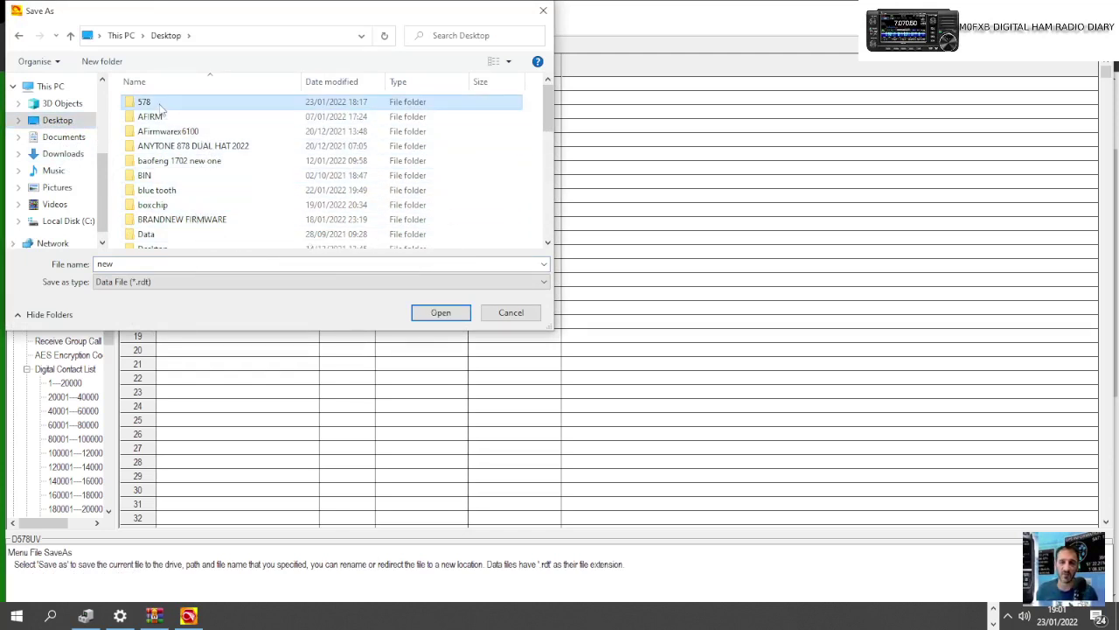
left_click(437, 312)
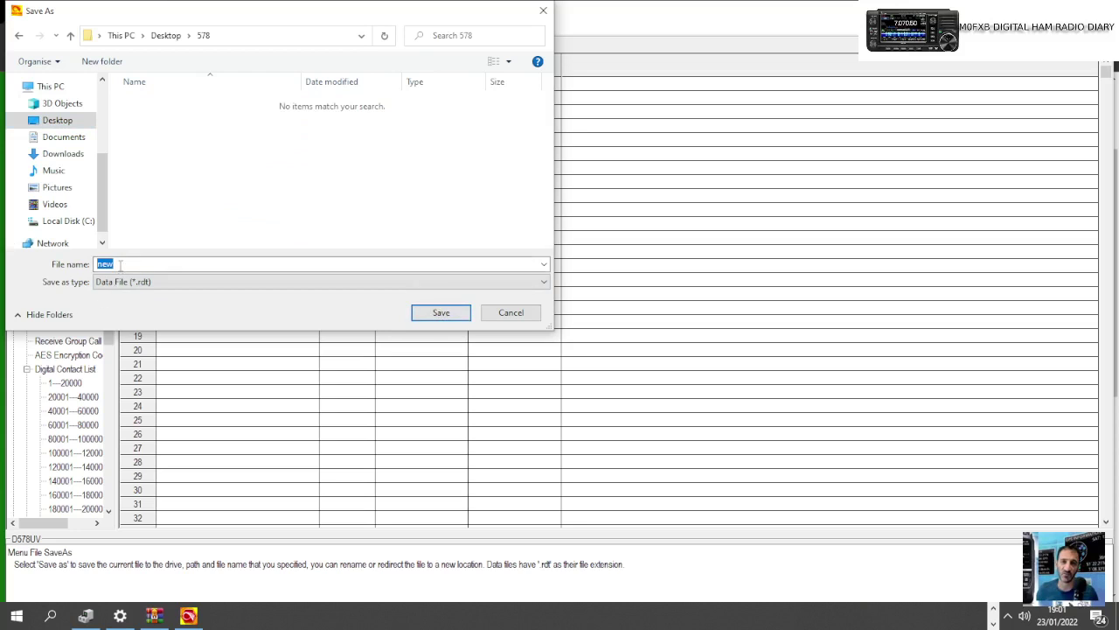
left_click(125, 262)
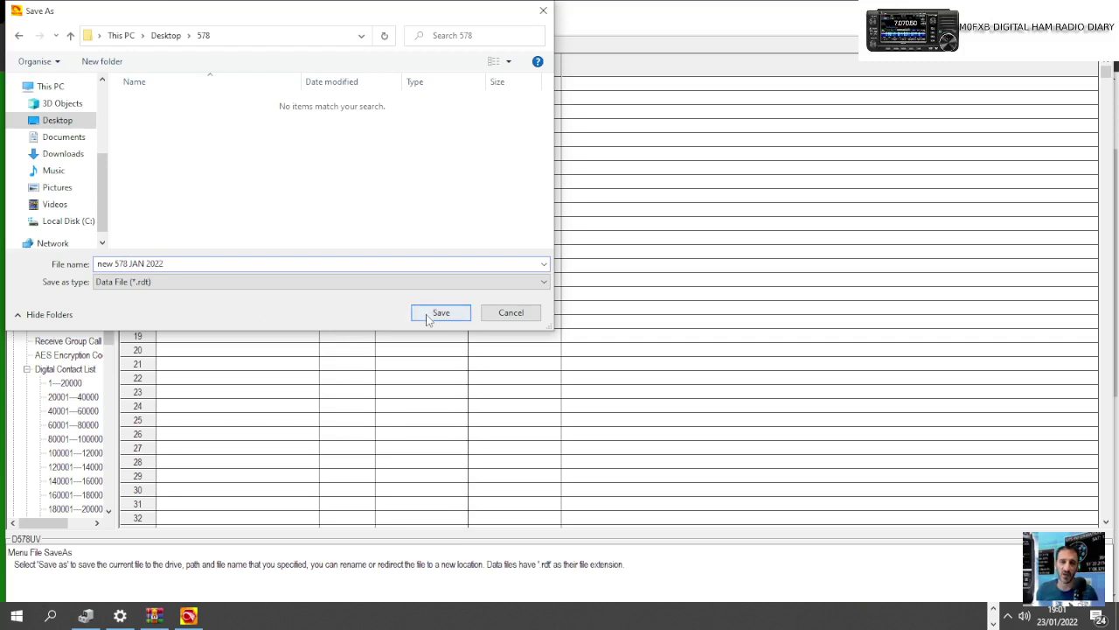
left_click(441, 313)
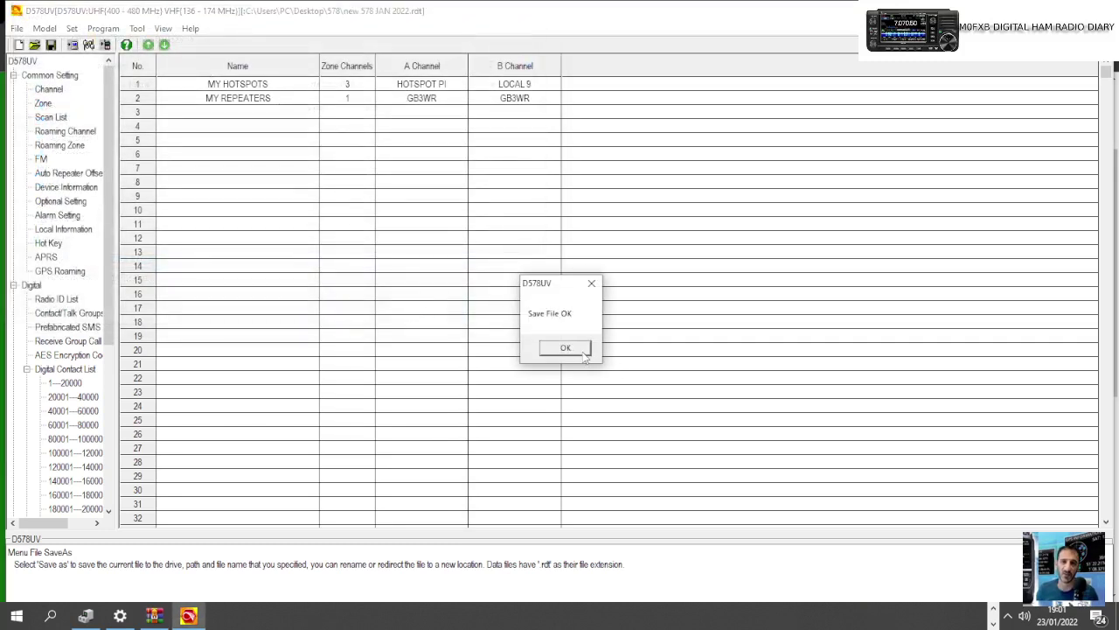
left_click(582, 349)
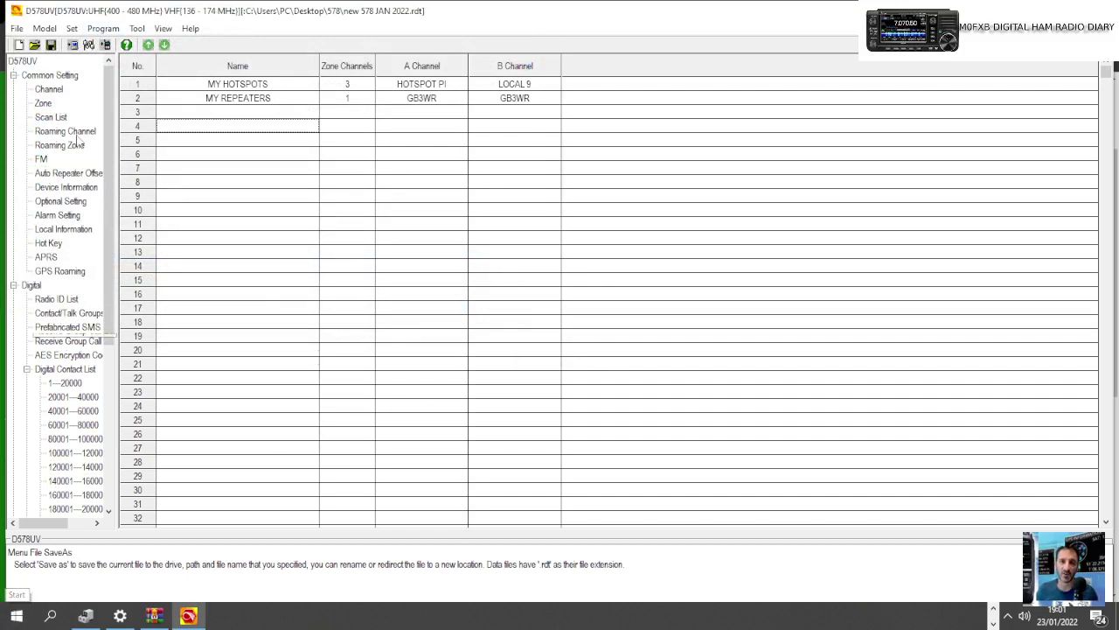
left_click(72, 28)
left_click(73, 28)
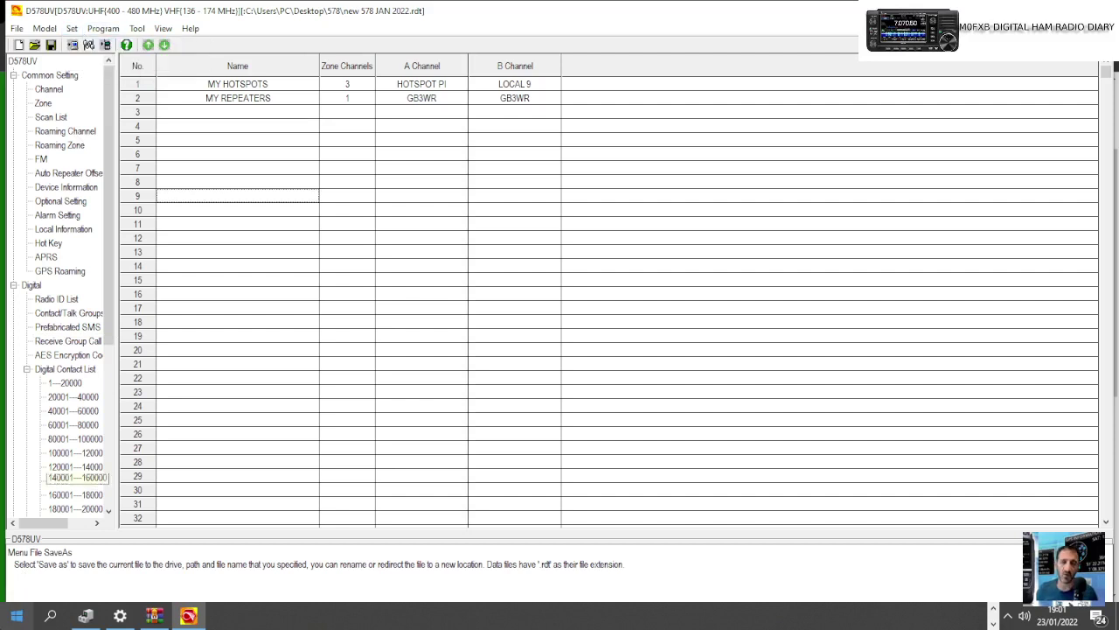
right_click(16, 615)
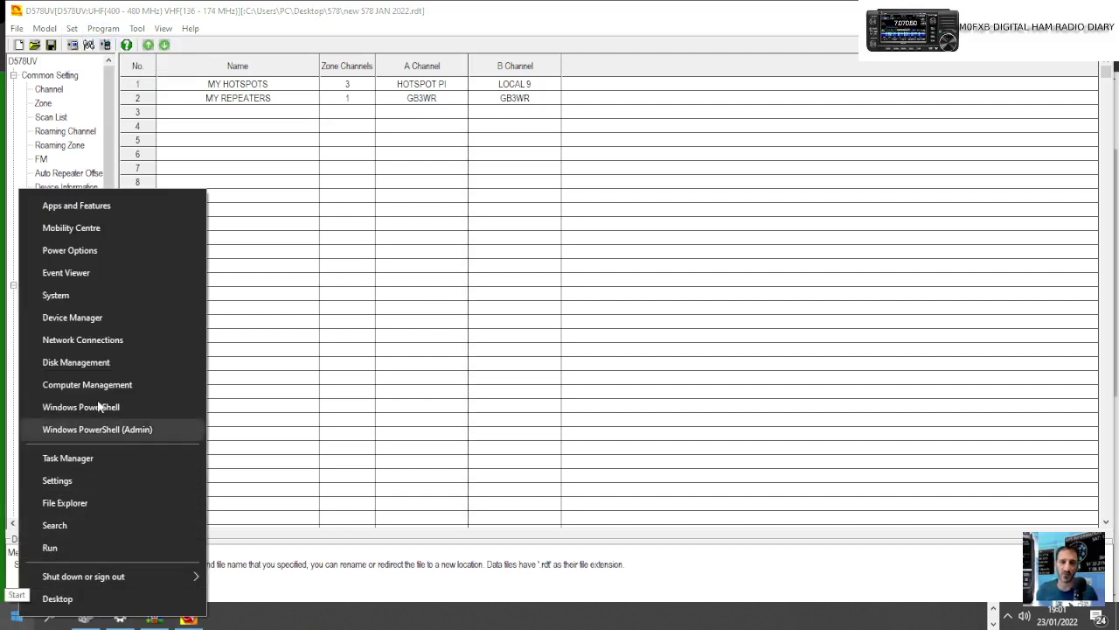
left_click(104, 313)
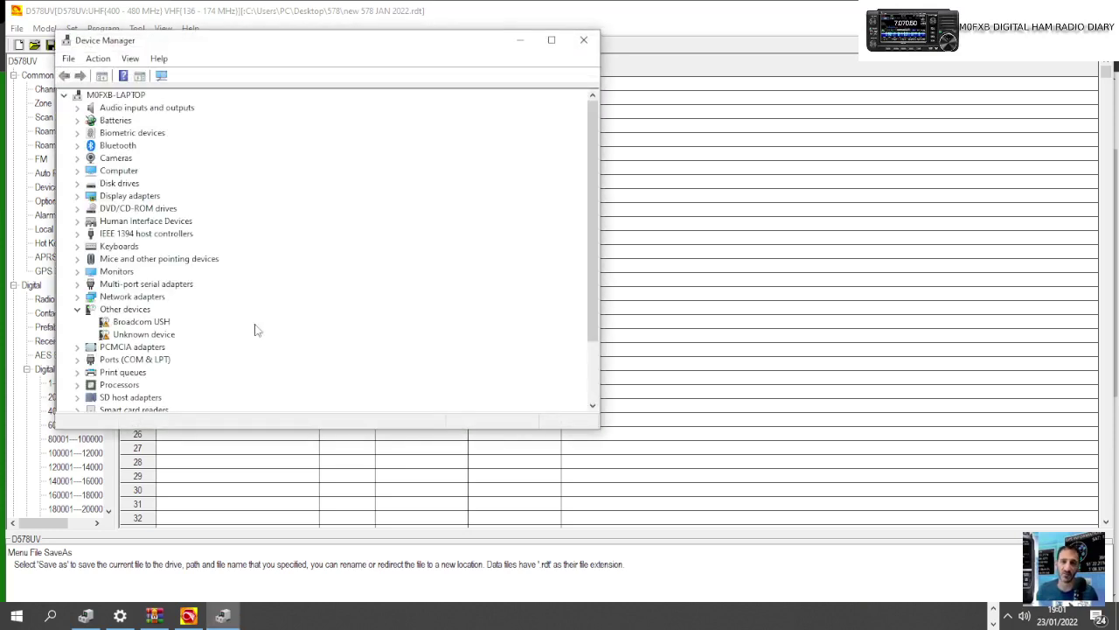
double_click(164, 360)
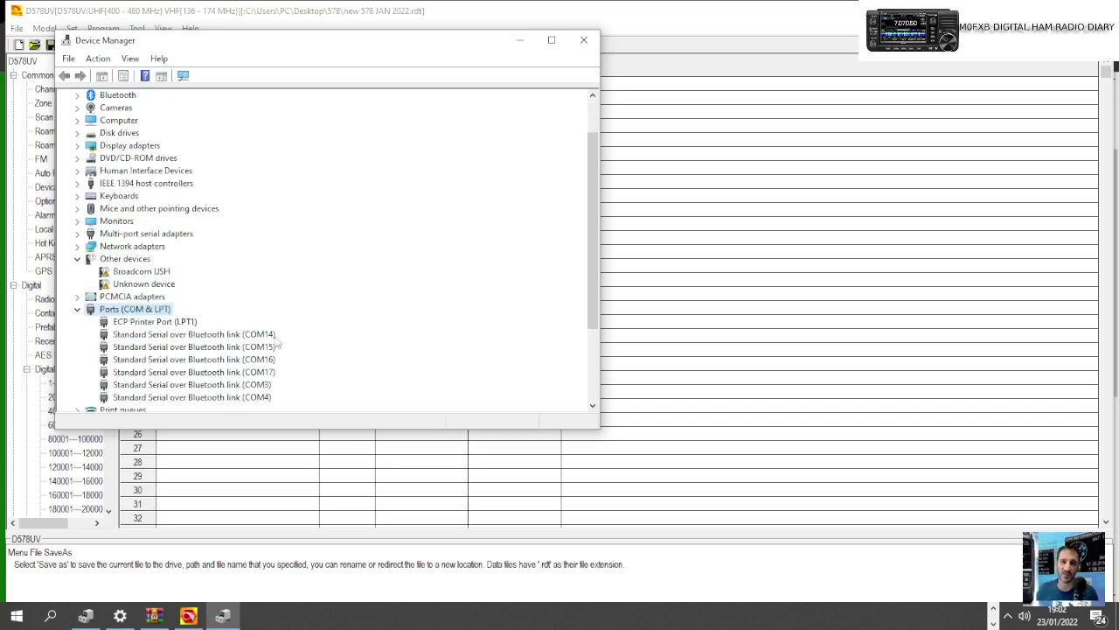
left_click(584, 39)
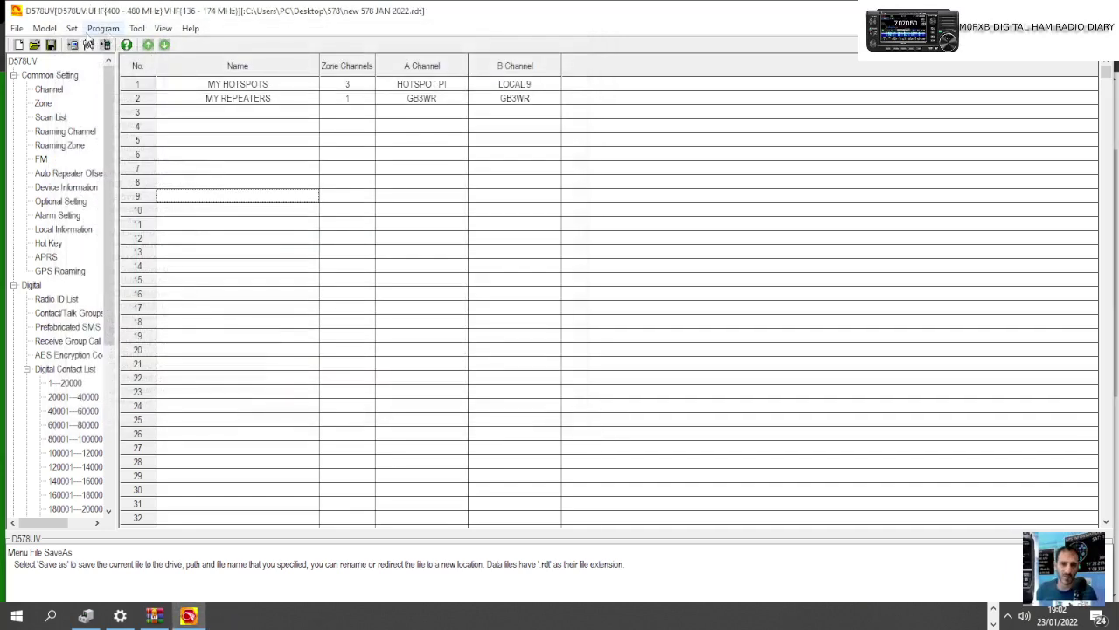
left_click(72, 29)
left_click(88, 45)
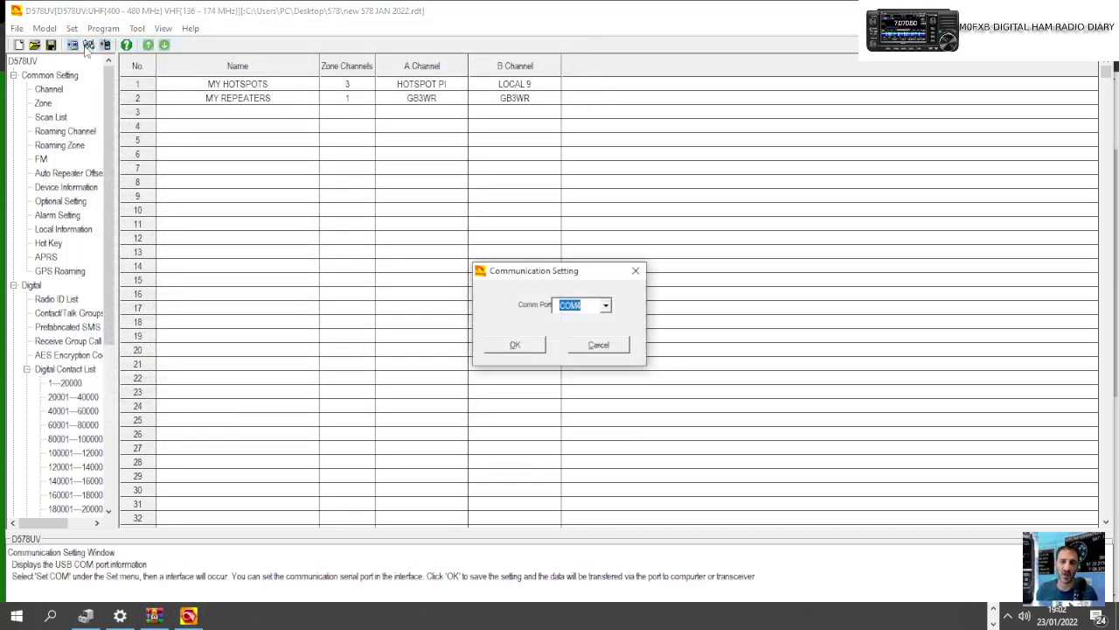
left_click(635, 271)
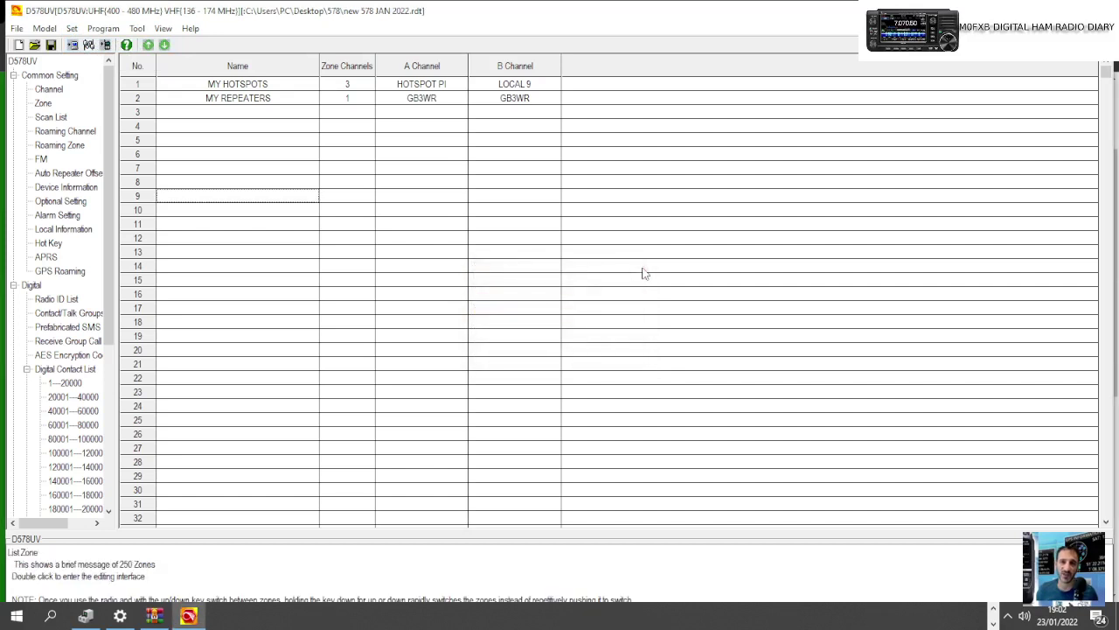
left_click(103, 28)
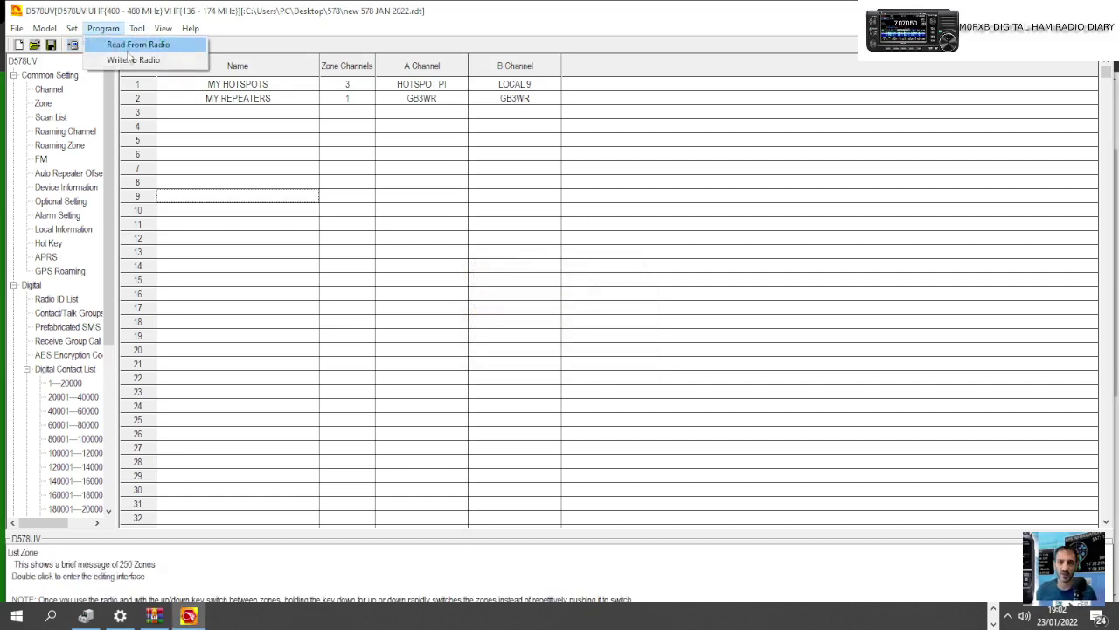
left_click(308, 270)
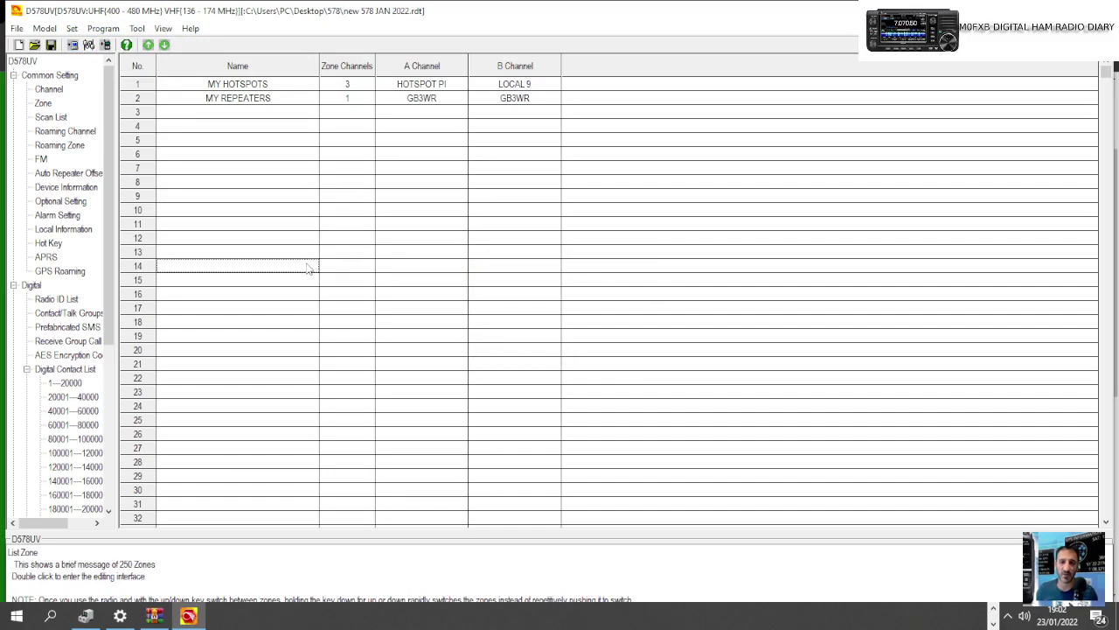